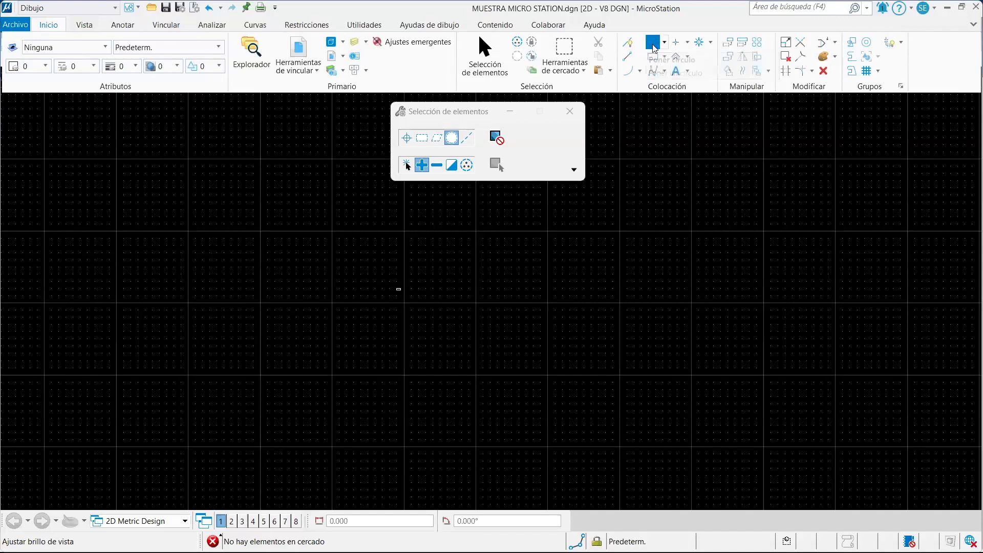
Place a circle by its centre and an edge point, to the left of the drawing origin
left_click(248, 210)
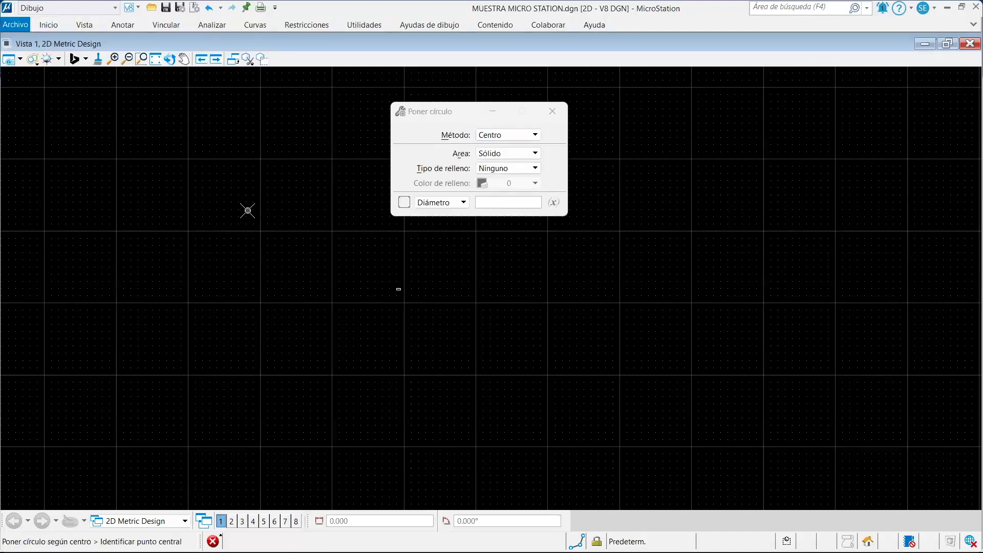
left_click(286, 160)
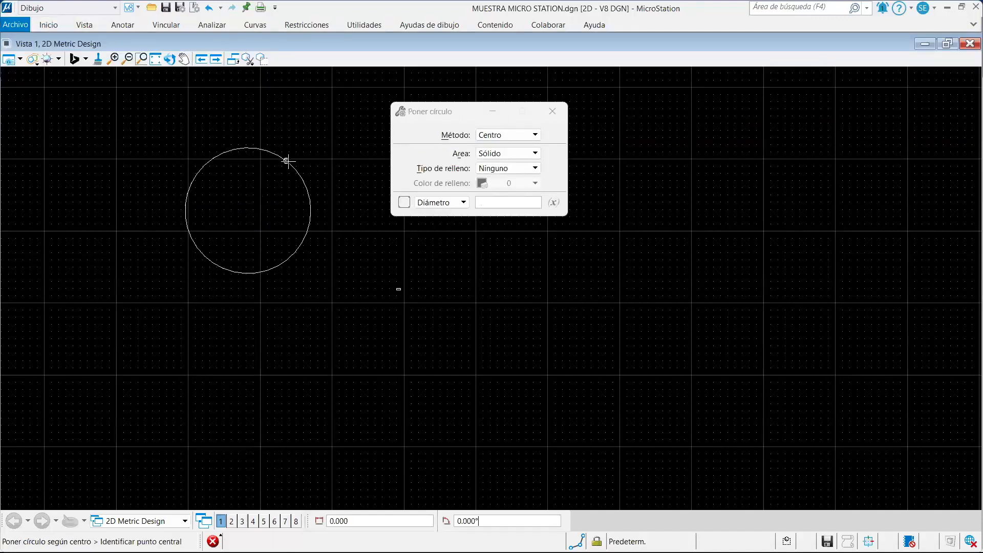
left_click(551, 111)
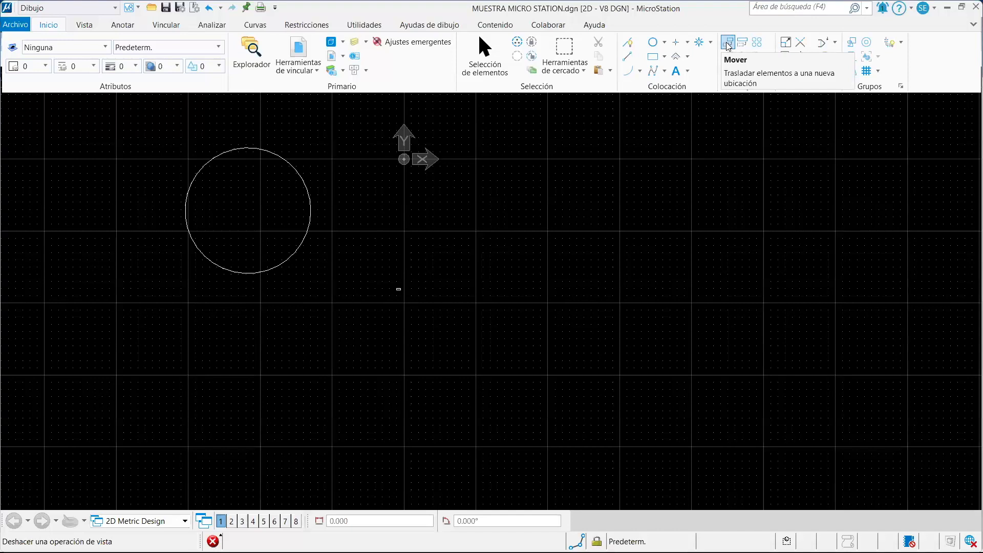
Select the circle with the element selection tool
left_click(494, 61)
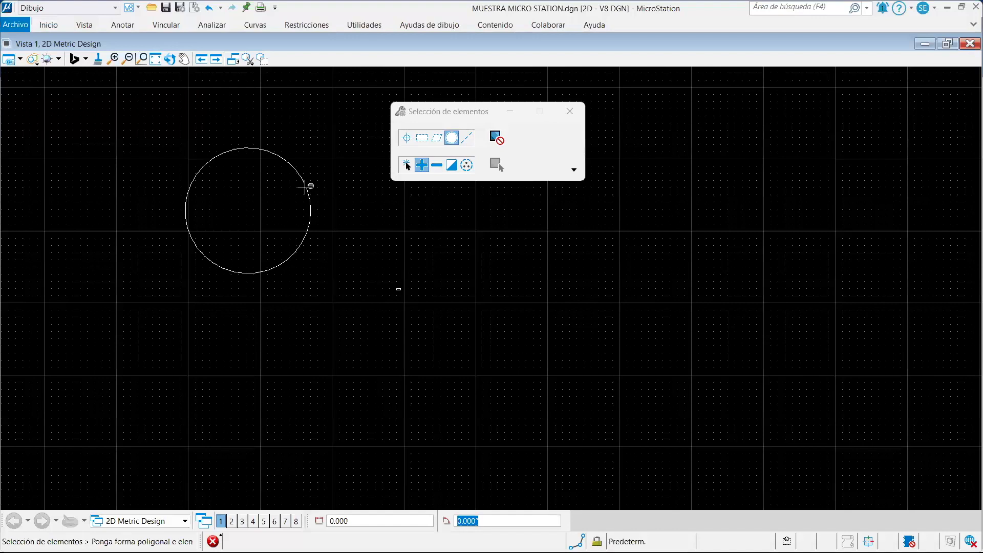
left_click(305, 184)
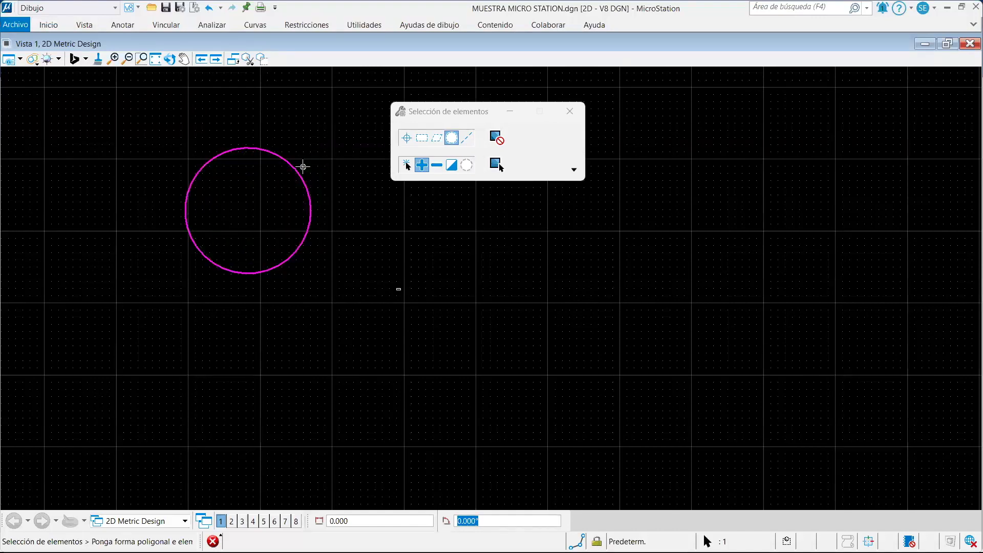
mouse_move(277, 194)
left_mouse_down()
mouse_move(314, 171)
mouse_move(333, 176)
left_mouse_up()
mouse_move(323, 129)
left_mouse_down()
mouse_move(175, 266)
mouse_move(331, 137)
left_mouse_up()
Try to remove the circle from the selection after briefly starting the Move command
left_click(49, 25)
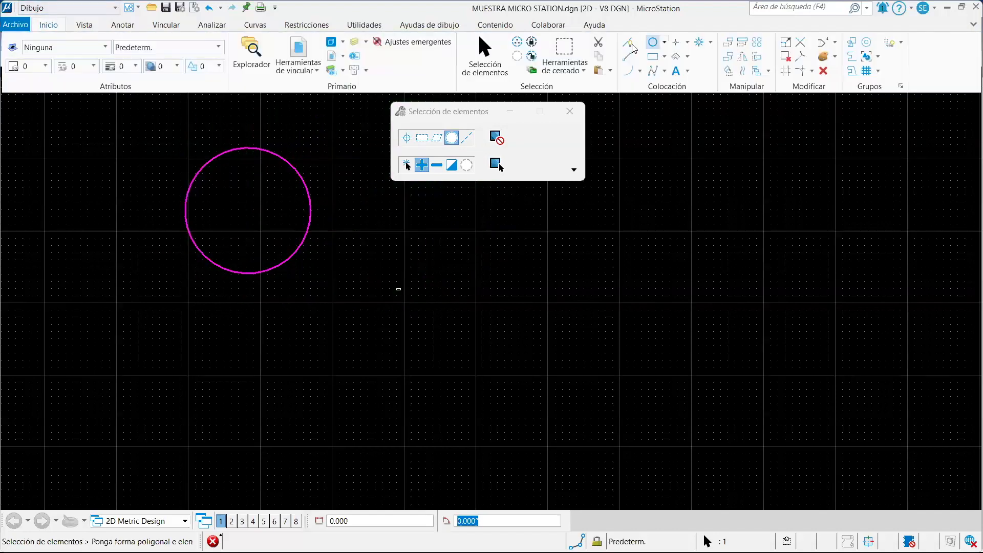
left_click(729, 44)
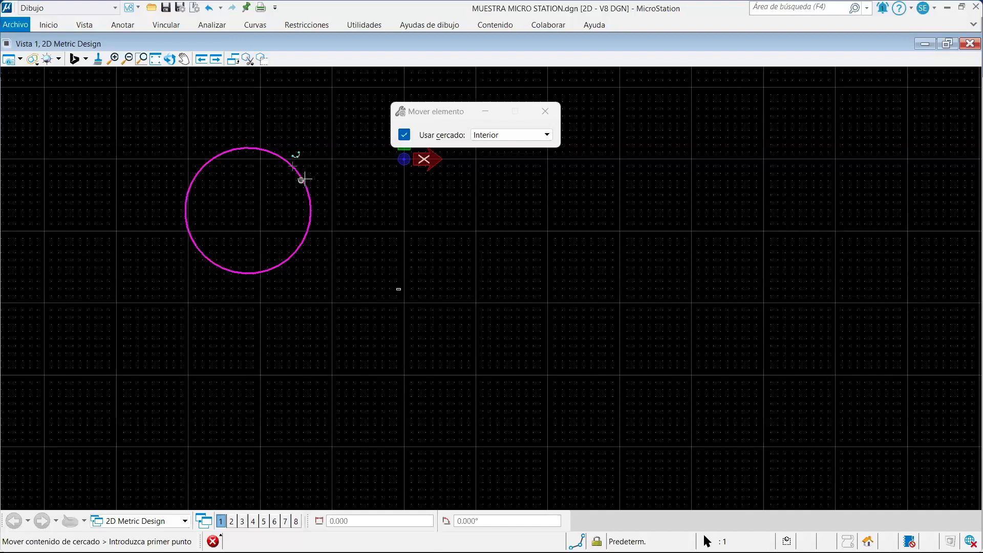
left_click(53, 26)
left_click(483, 55)
left_click_drag(355, 232, 417, 255)
left_click_drag(355, 208, 288, 228)
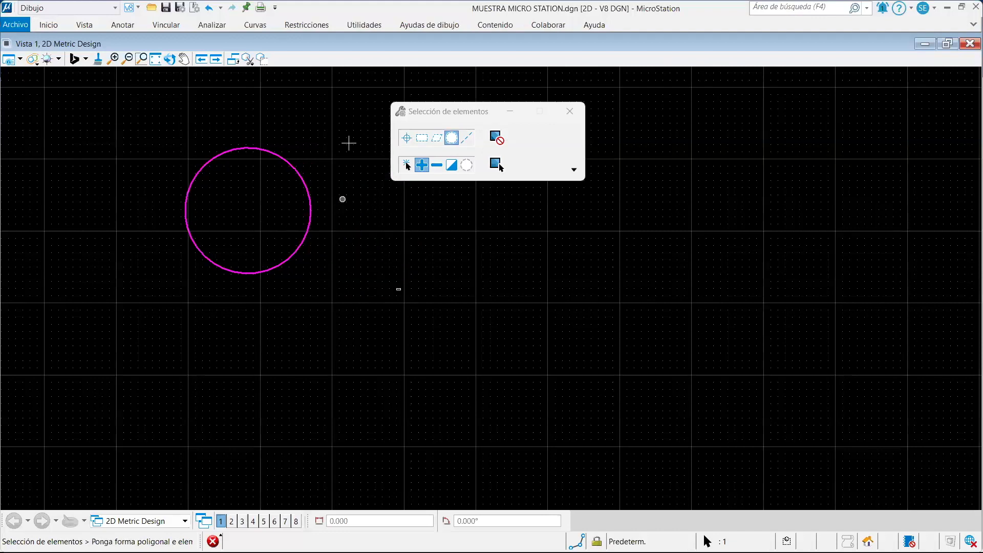
left_click(499, 145)
left_click_drag(303, 219, 212, 294)
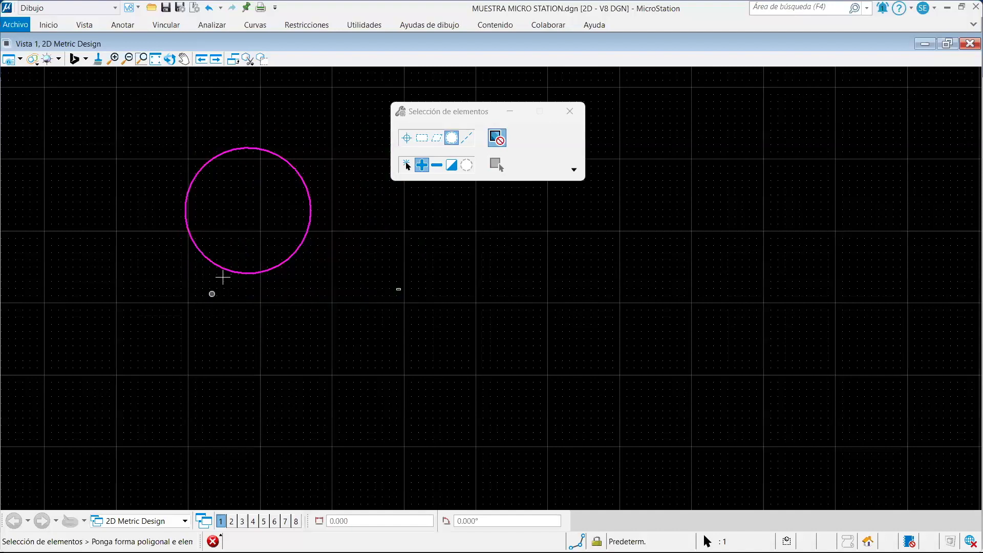
Place a second, larger circle by its centre, below and to the right of the first one
left_click(50, 26)
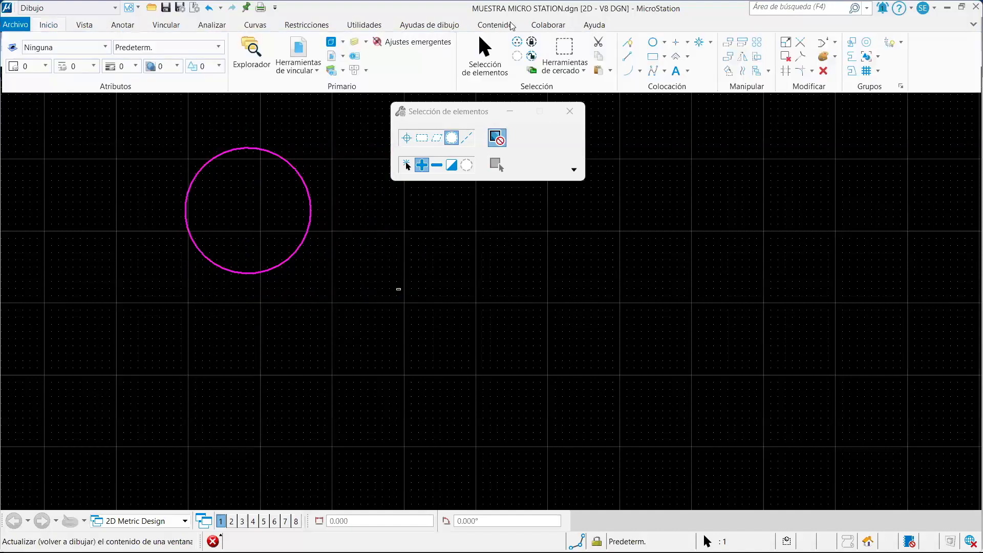
left_click(633, 61)
left_click(428, 271)
left_click(503, 238)
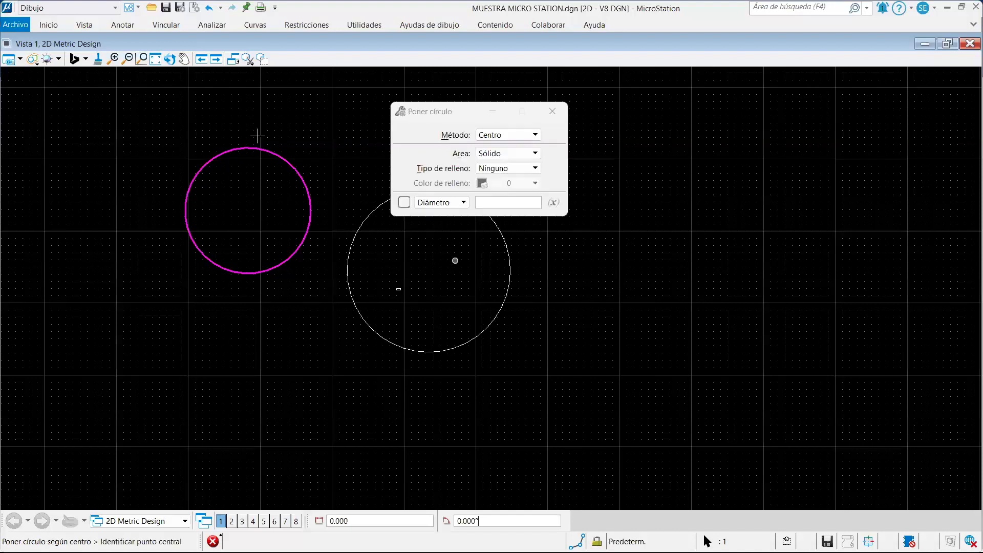
Try to move the contents of an interior fence using a point on the larger circle
left_click(47, 27)
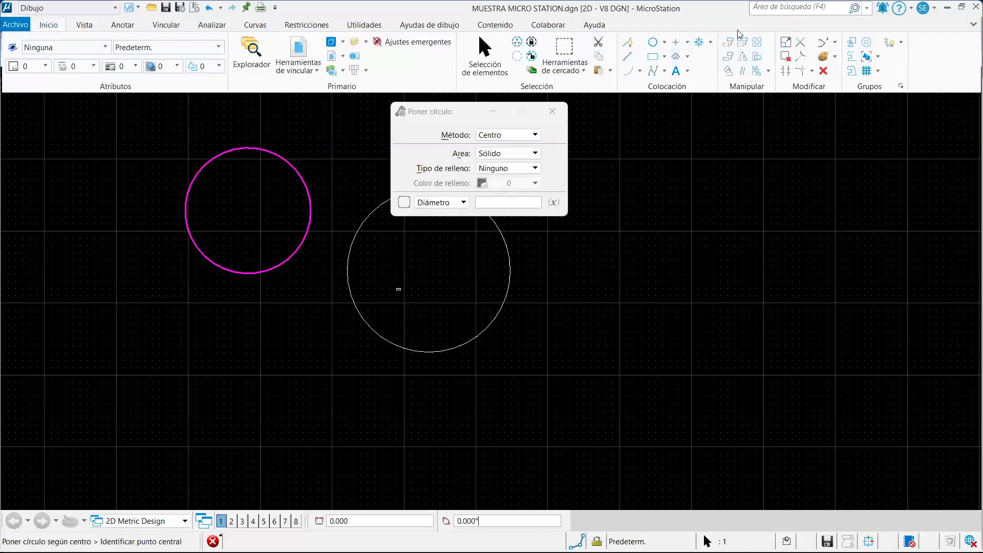
left_click(724, 45)
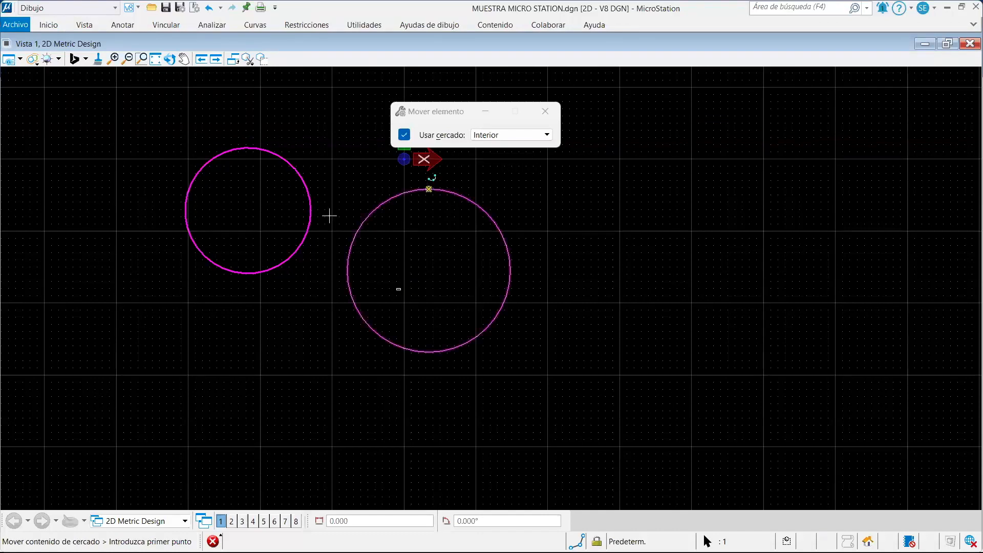
left_click(490, 217)
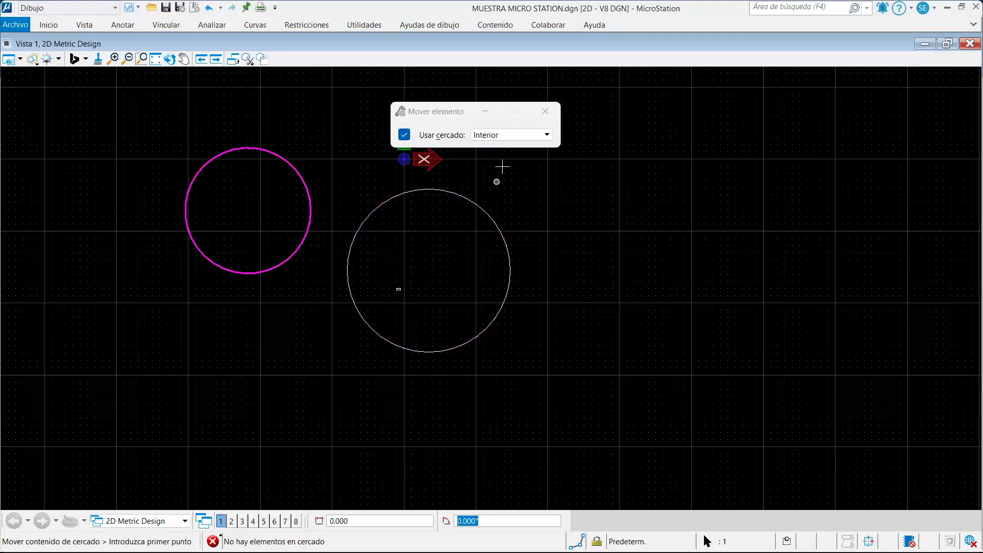
Turn off fence use and move the selected circle 20 units at 150°, taking the base point on the larger circle's edge
left_click(401, 135)
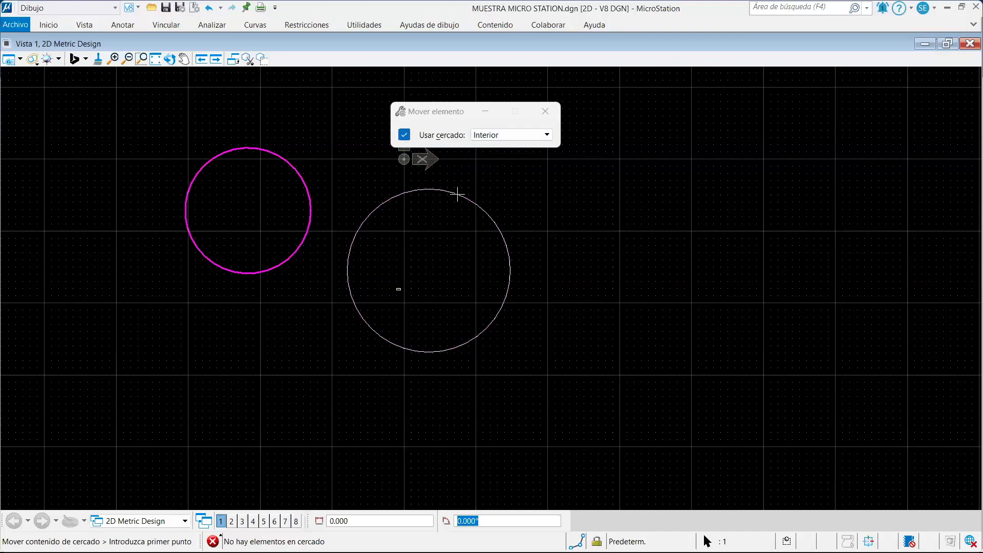
left_click(457, 194)
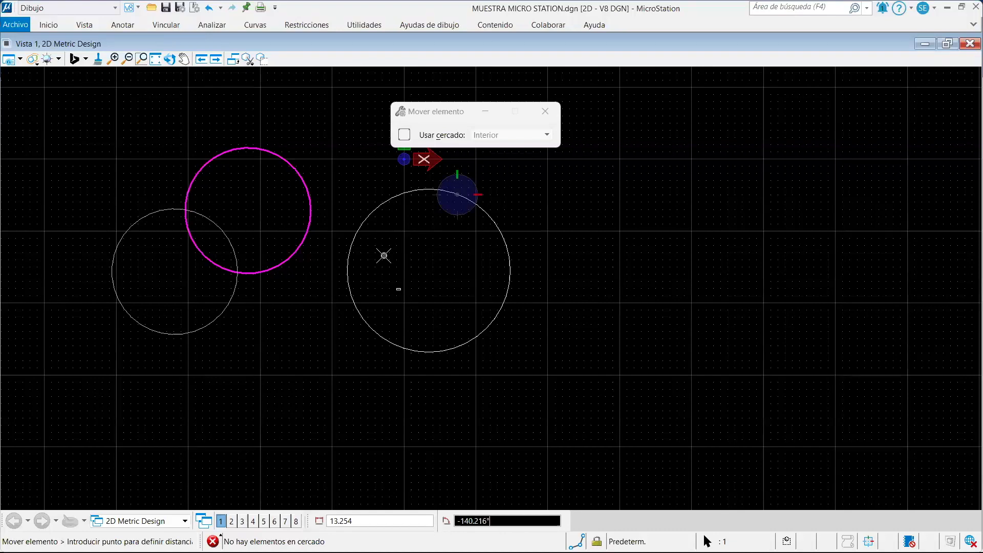
key("Tab")
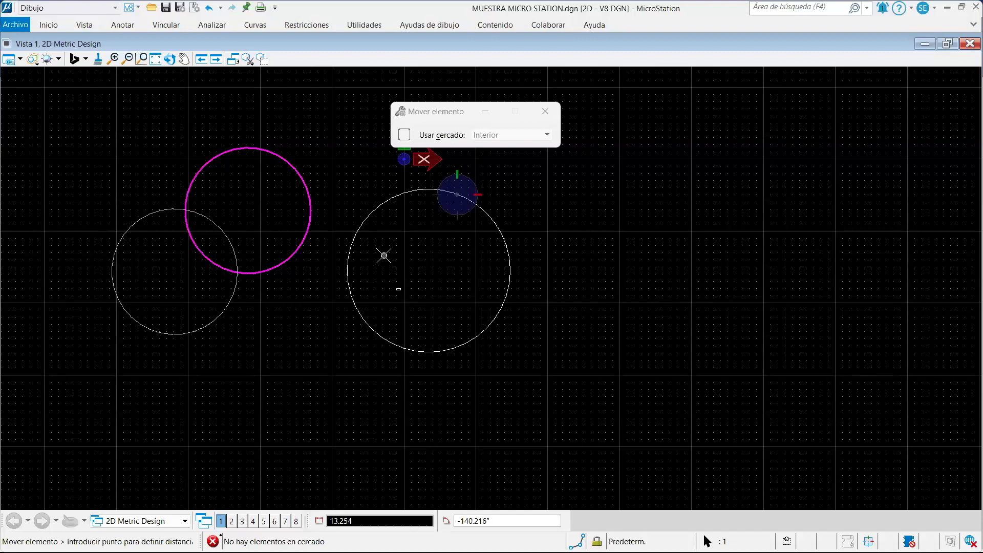
type("20")
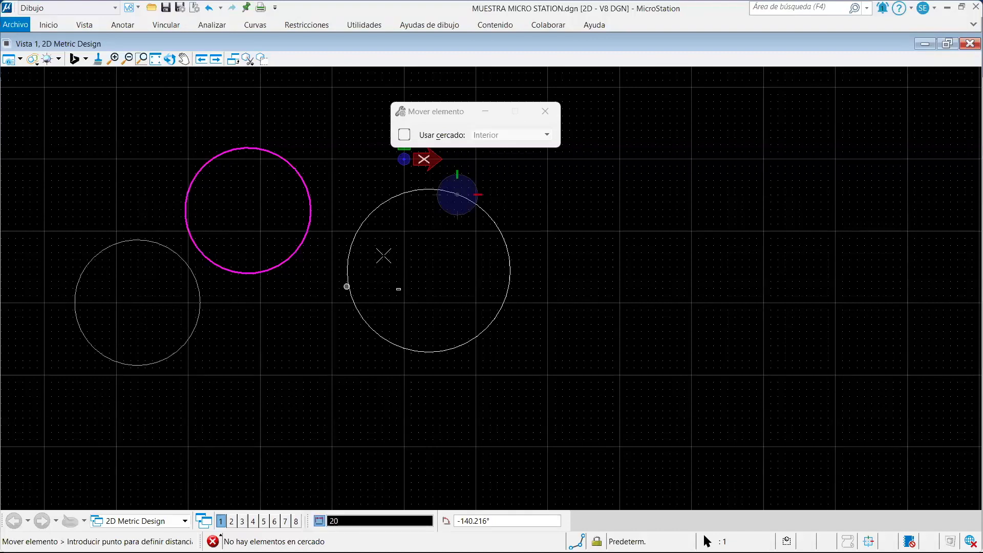
key("Tab")
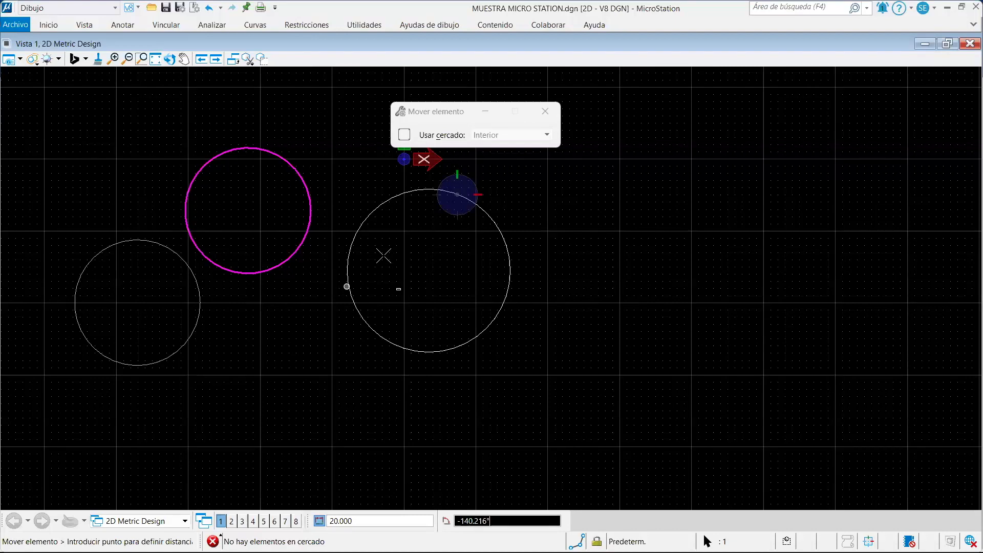
type("-1")
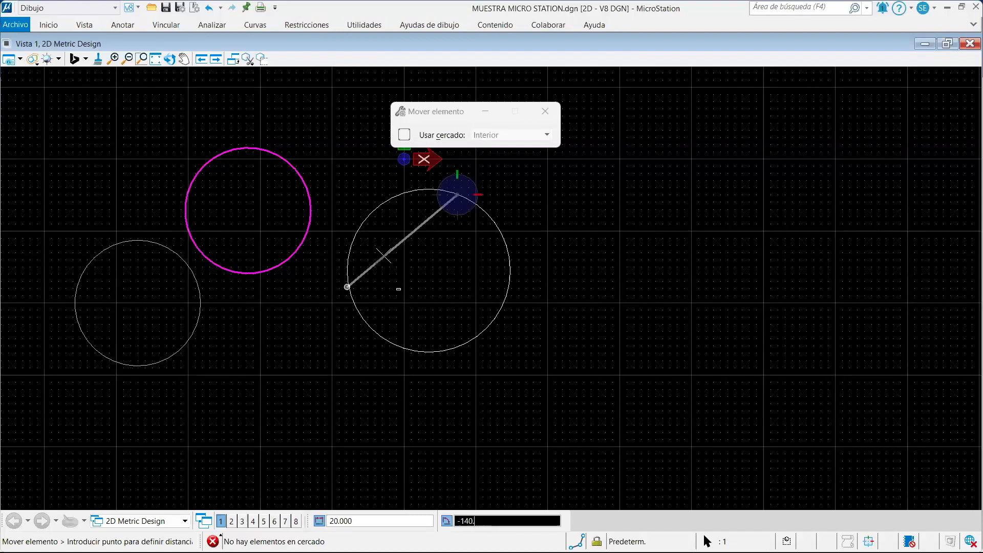
key("BackSpace")
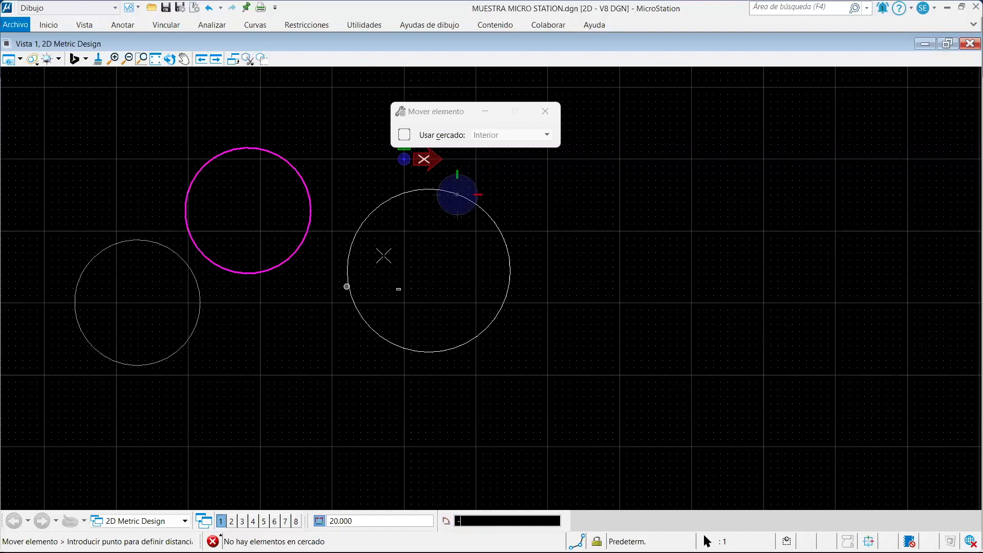
type("150")
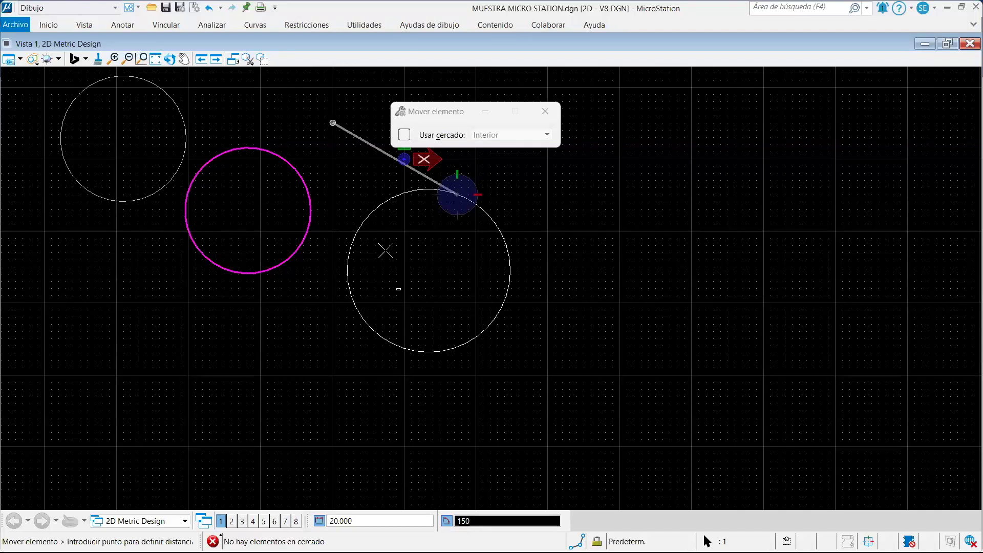
left_click(385, 255)
scroll(553, 363, "down", 5)
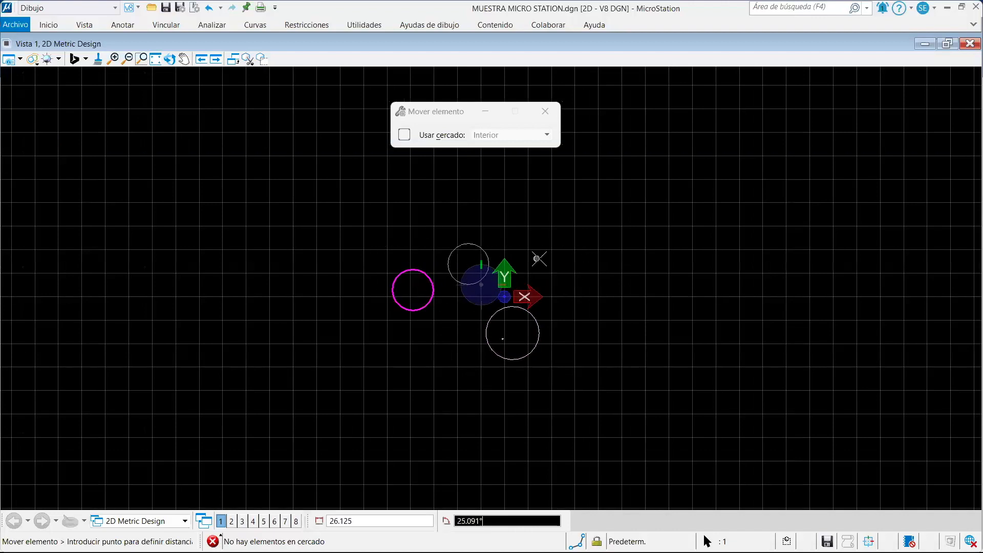
left_click(183, 55)
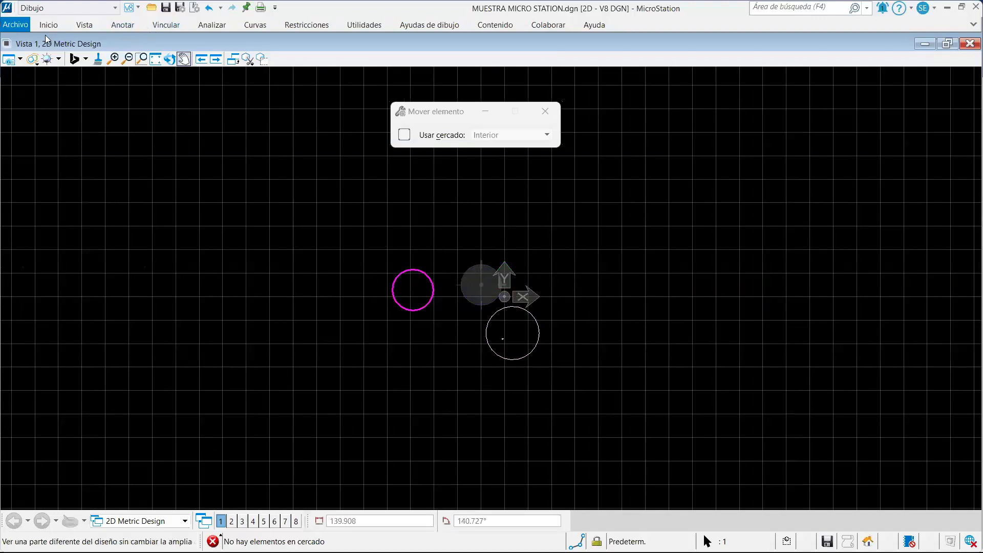
Start the Scale command, try the 3 puntos method and return it to Escala activa
left_click(42, 25)
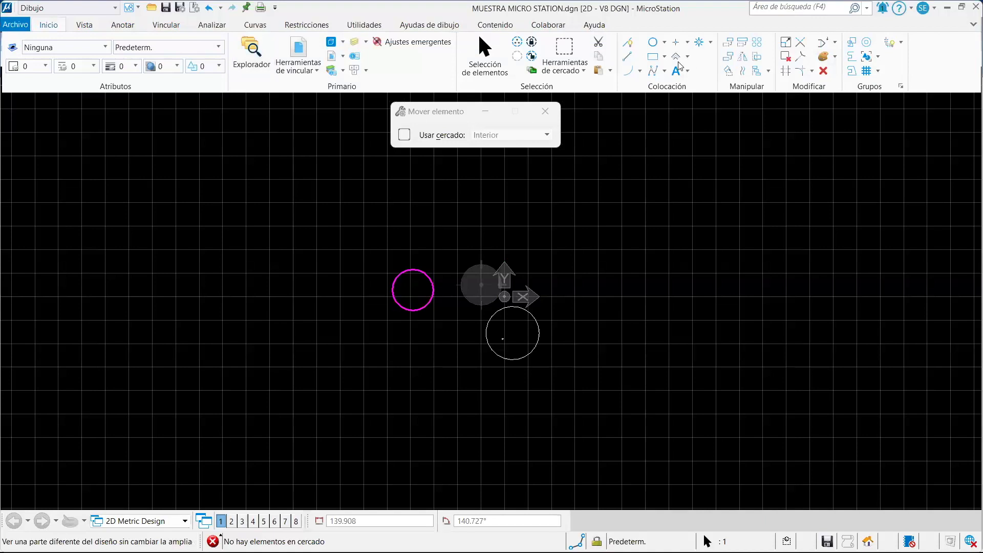
left_click(744, 45)
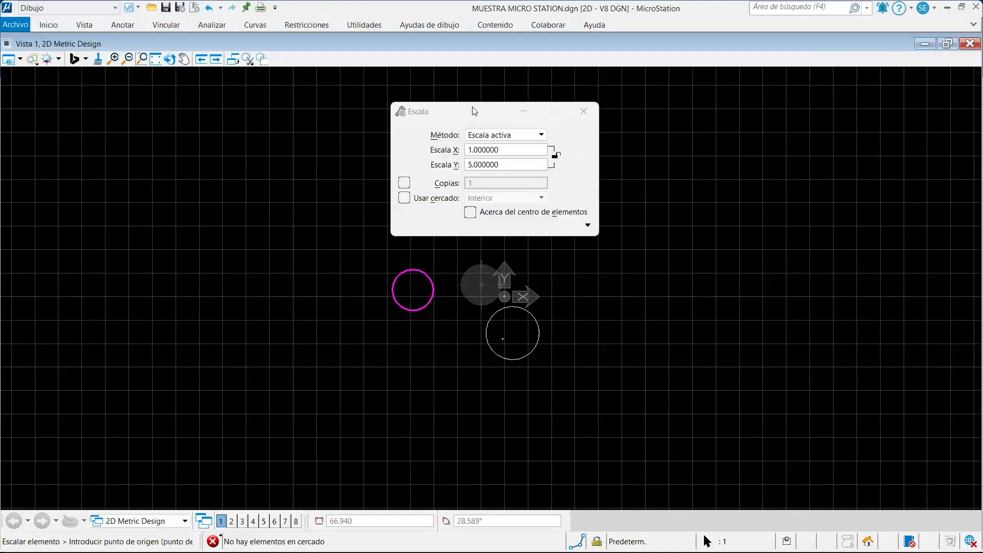
left_click_drag(474, 109, 685, 109)
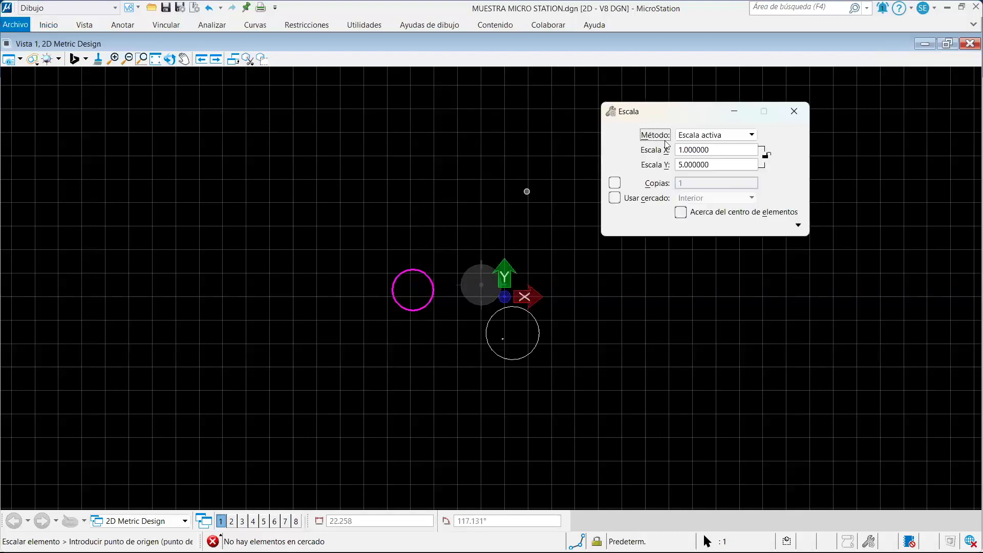
left_click(712, 138)
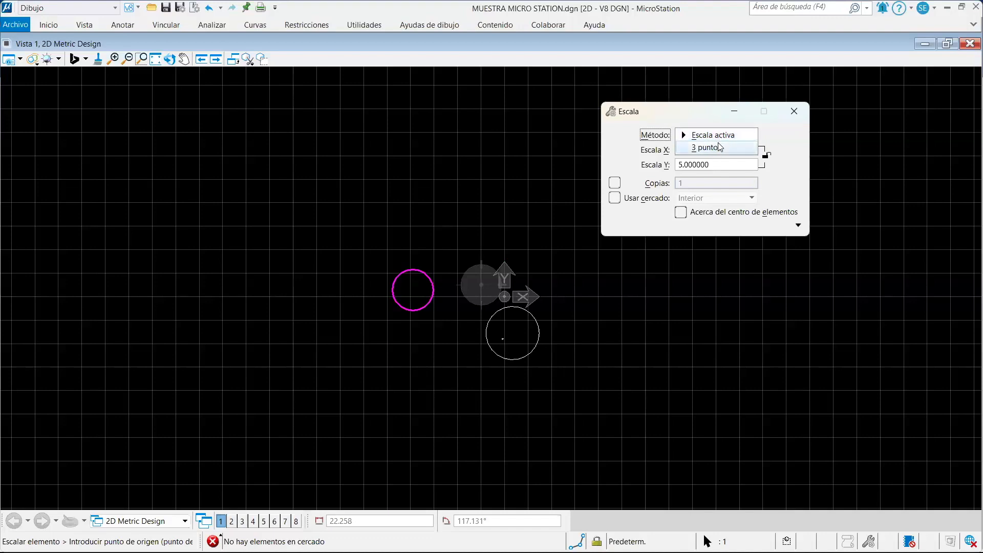
left_click(720, 148)
left_click(716, 137)
left_click(717, 126)
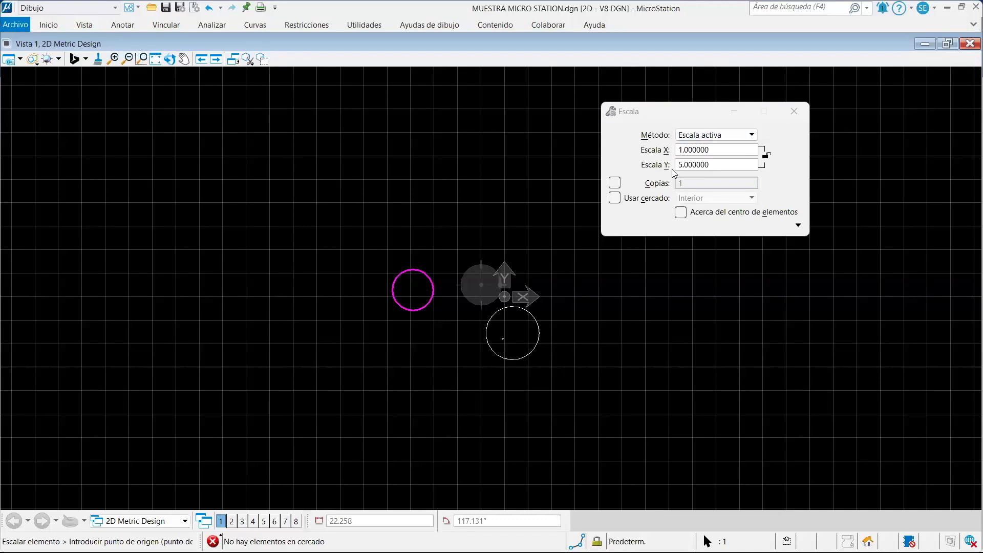
Link the X and Y scale factors, set them to 2 and scale the selected circle about its centre
left_click(765, 155)
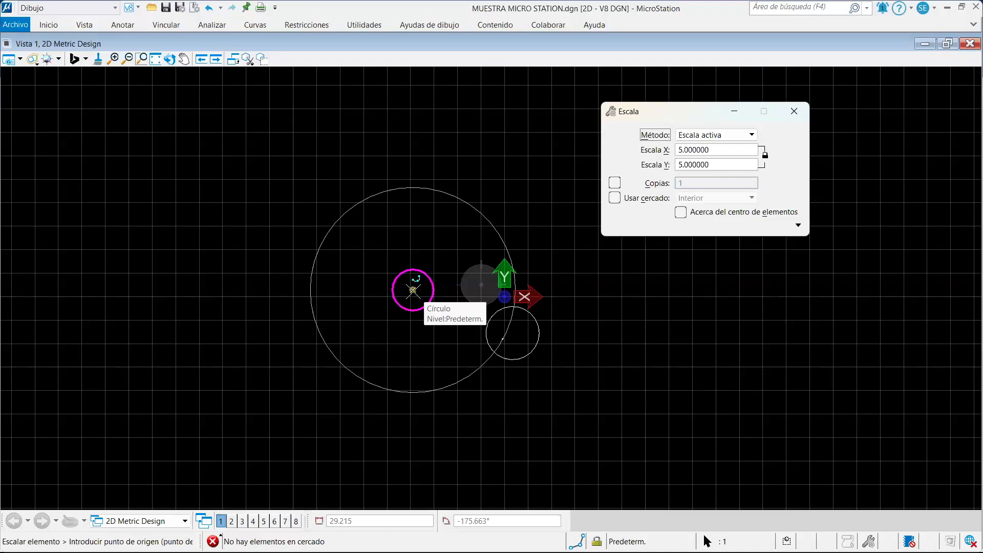
left_click_drag(731, 151, 665, 153)
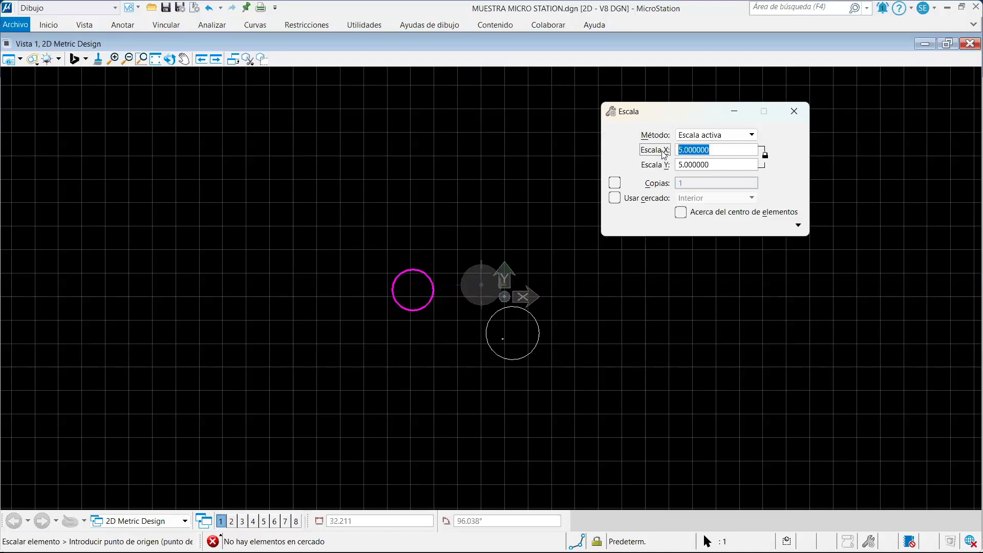
type("2")
key("Tab")
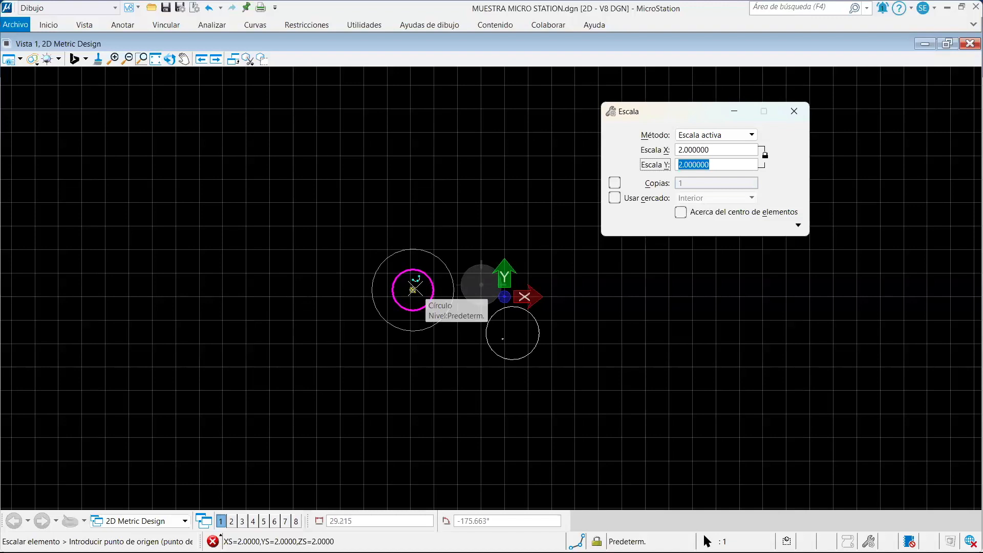
left_click(413, 290)
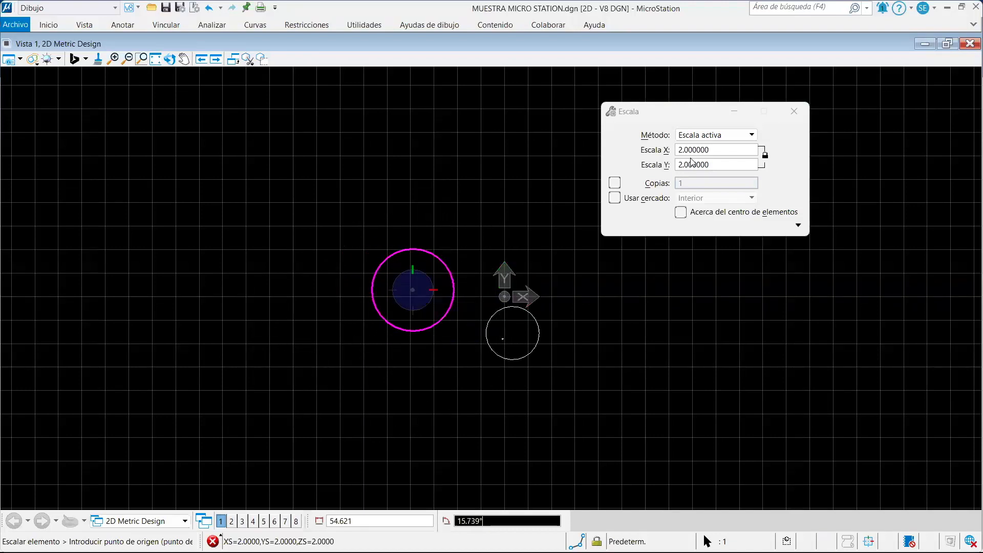
Set the linked X and Y scale factors to 0.5 and scale the selected circle about its centre
double_click(717, 150)
type("0.5")
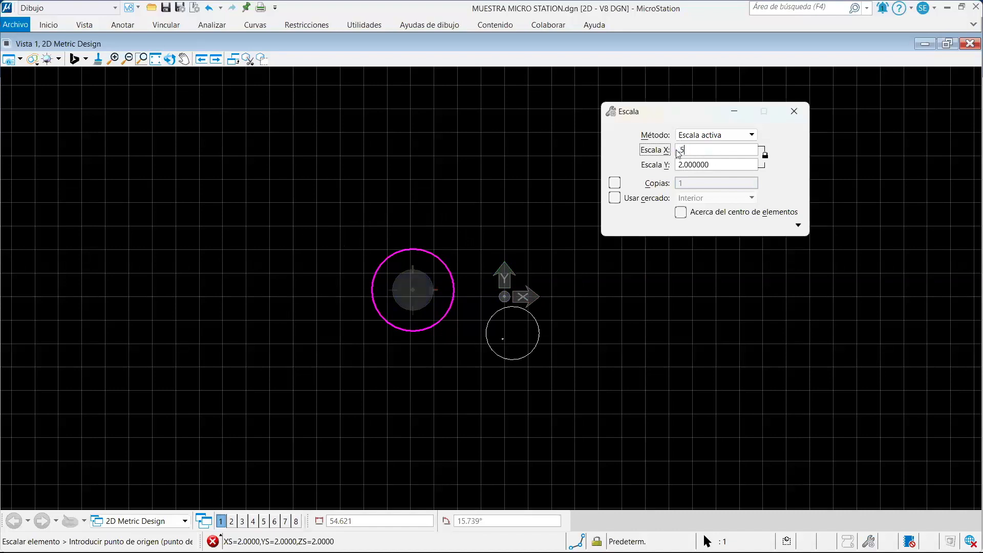
key("Tab")
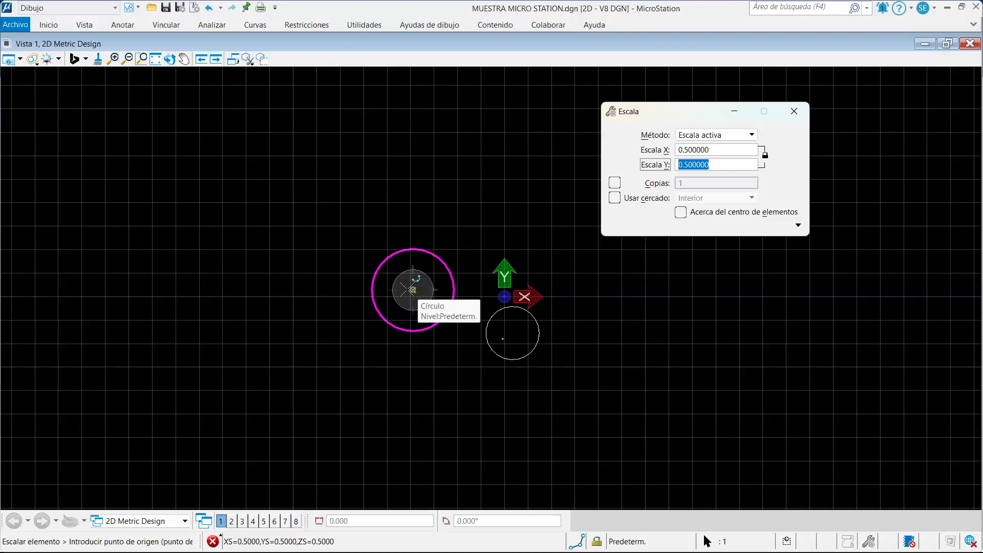
left_click(412, 290)
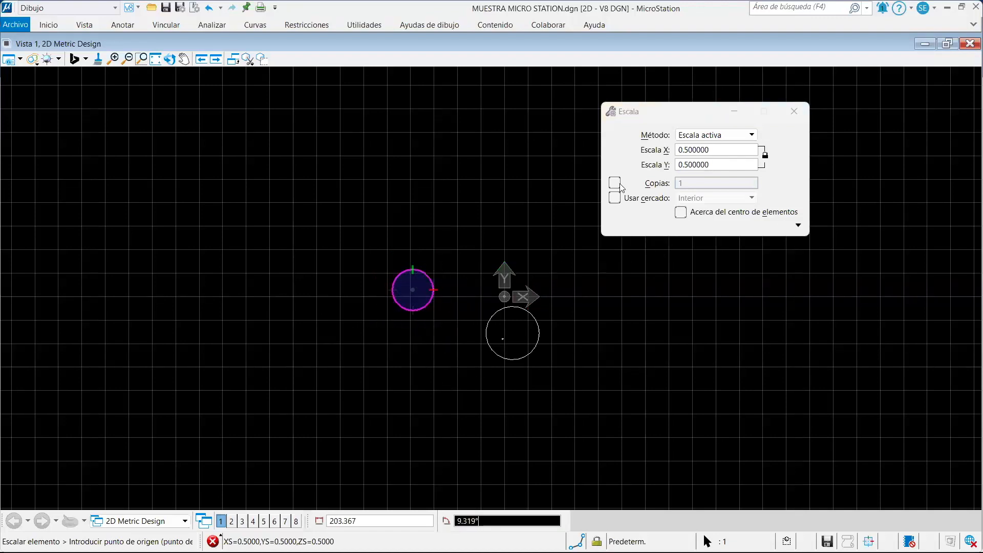
Unlink the scale factors, set X to 0.1 with Y at 0.5, and scale the selected circle about its centre
left_click(765, 156)
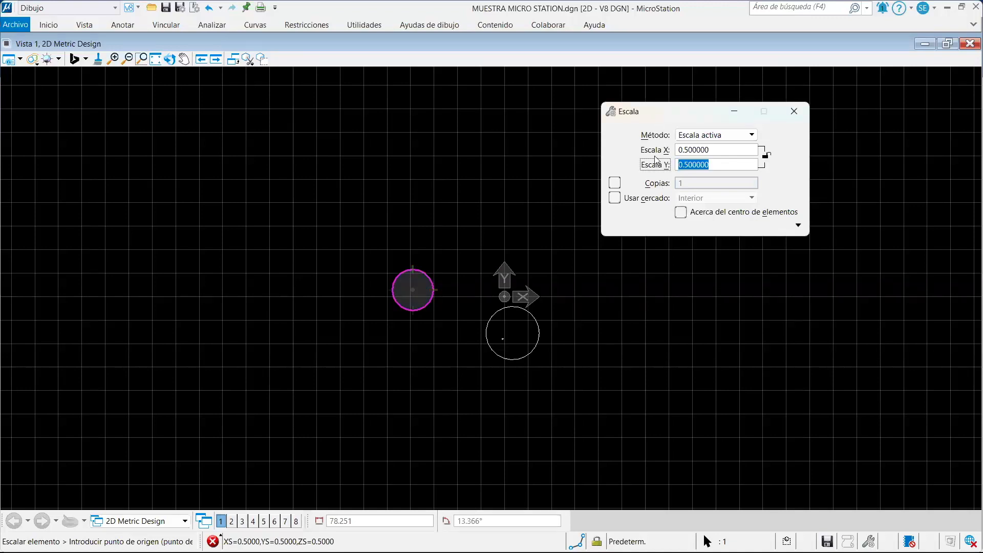
left_click(741, 152)
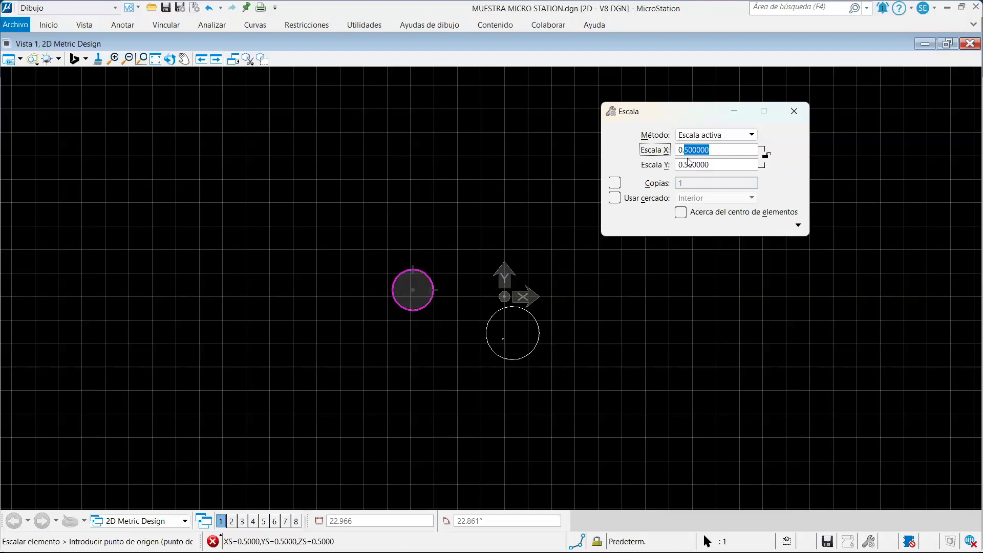
type("1")
left_click(690, 165)
scroll(413, 284, "up", 3)
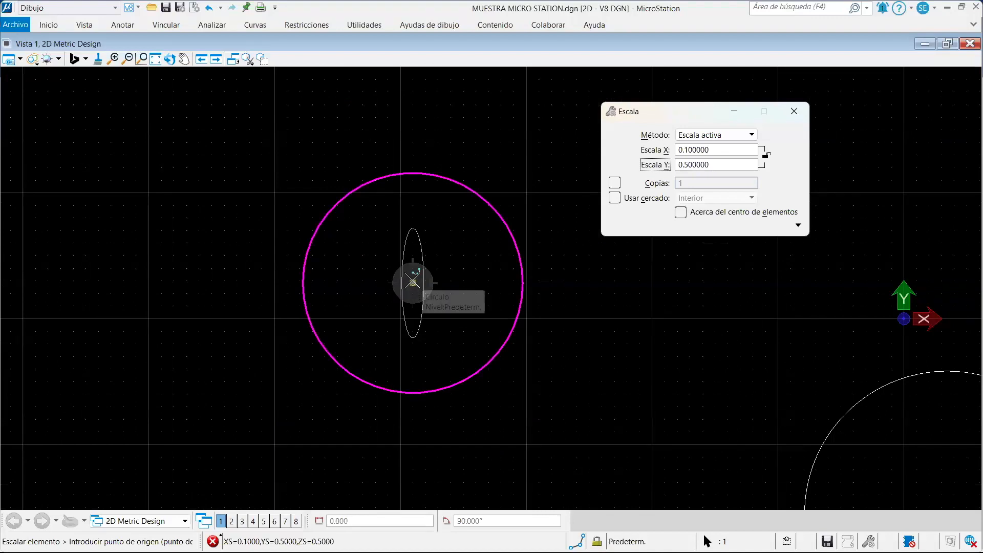
left_click(413, 282)
Try scale factors of 10 in X and 20 in Y on the selected ellipse, previewing different origin points
scroll(429, 314, "up", 3)
scroll(430, 312, "down", 3)
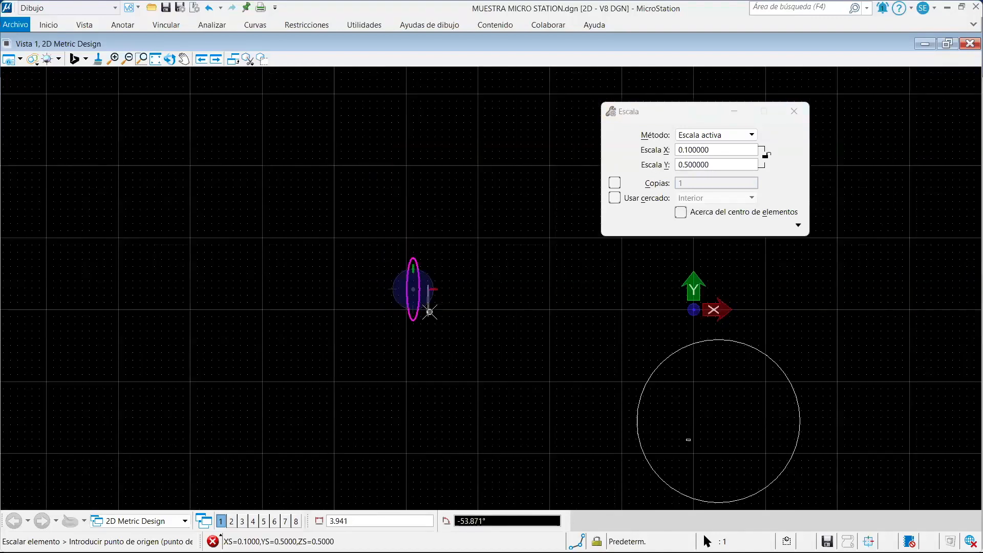
scroll(405, 308, "up", 2)
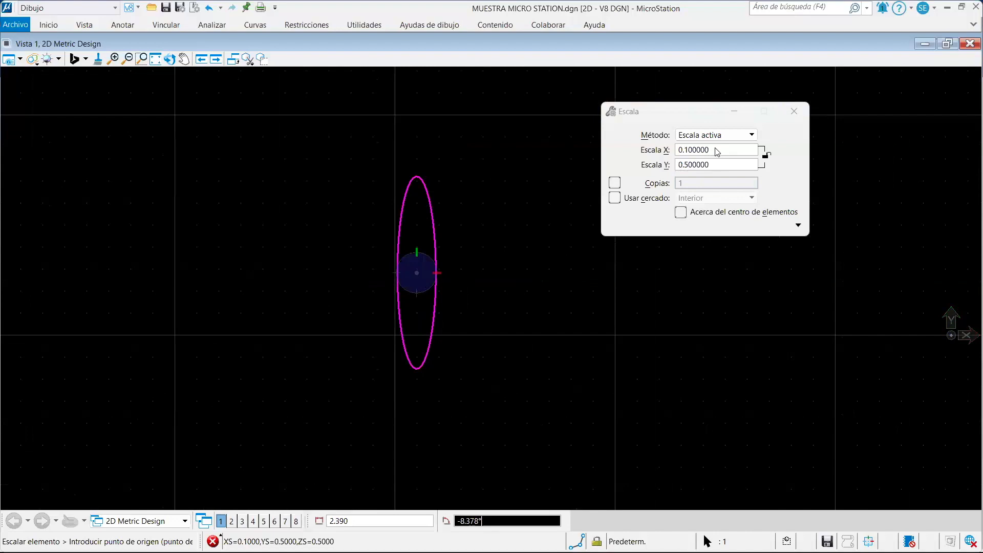
double_click(716, 150)
type("10")
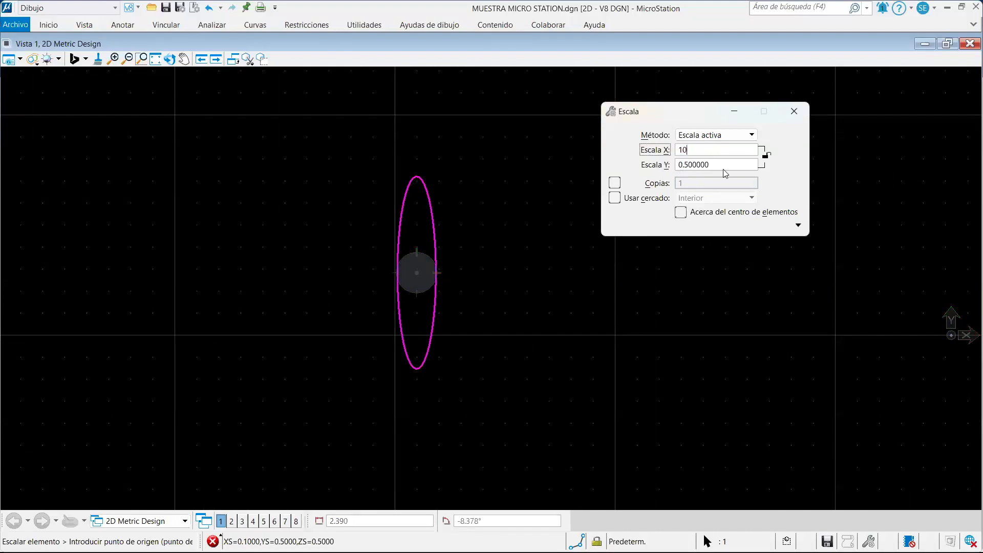
key("Tab")
type("20")
key("Tab")
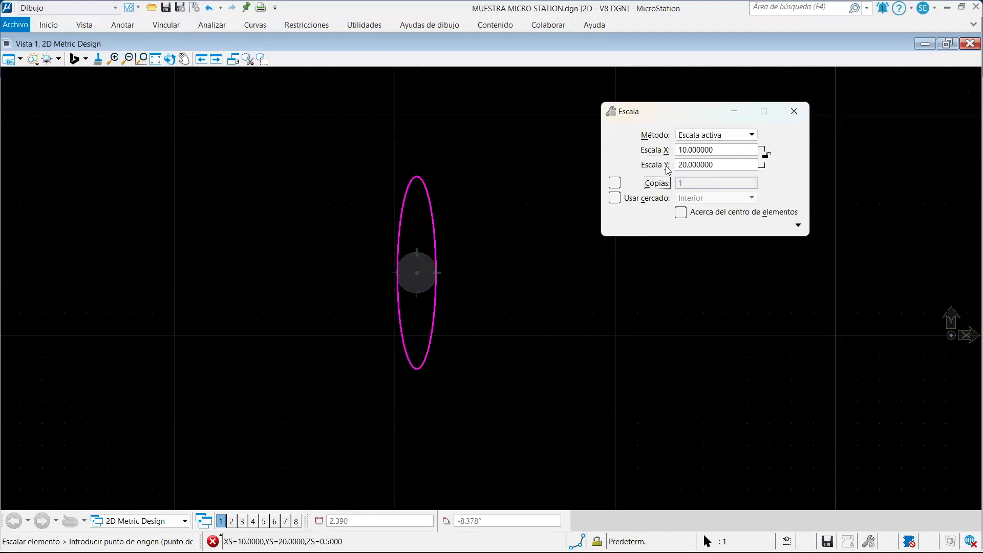
scroll(412, 261, "down", 4)
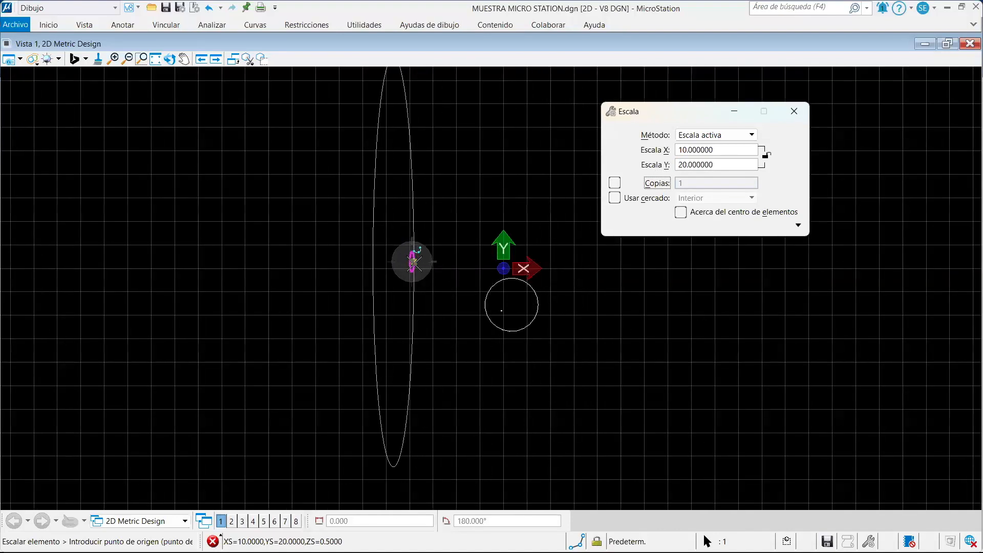
scroll(410, 259, "up", 5)
scroll(398, 246, "up", 5)
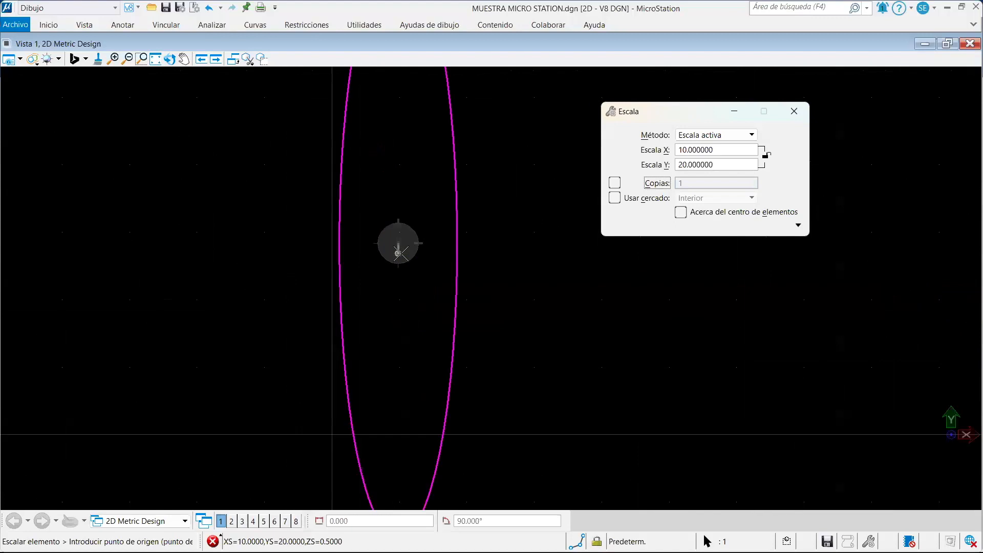
scroll(393, 238, "down", 6)
scroll(393, 237, "down", 5)
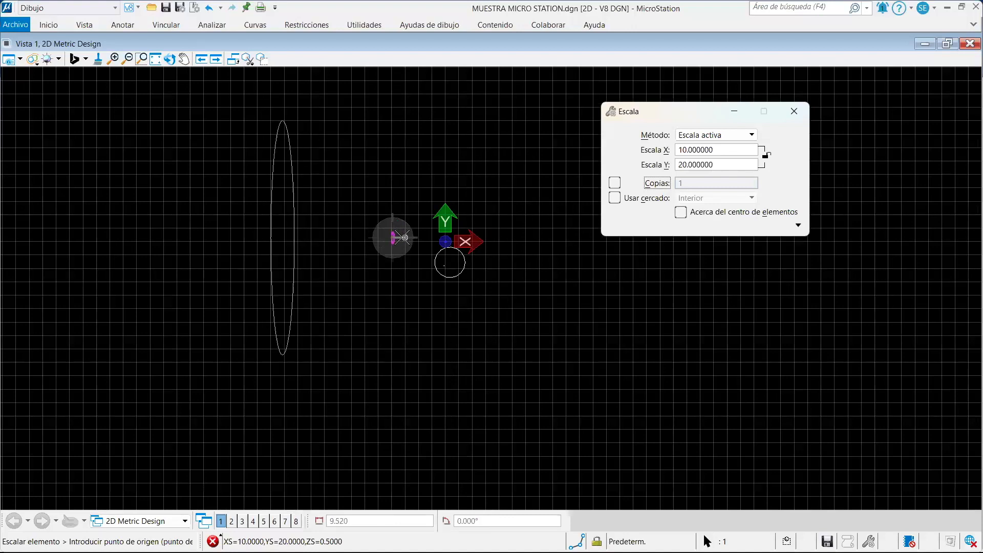
scroll(388, 238, "up", 5)
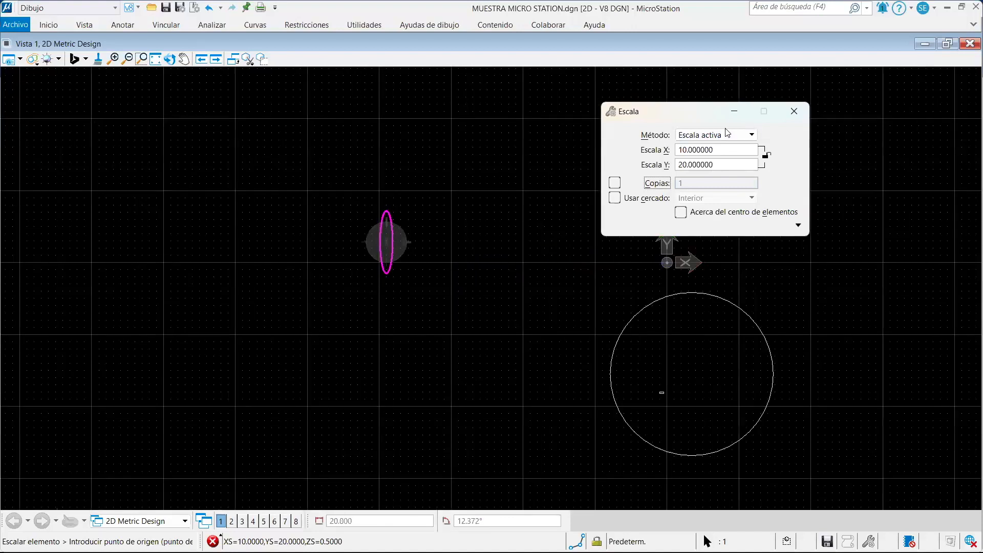
Set the X scale to 5 and the Y scale to 10, scale the ellipse about its centre, and leave the Scale command
left_click(655, 150)
type("5")
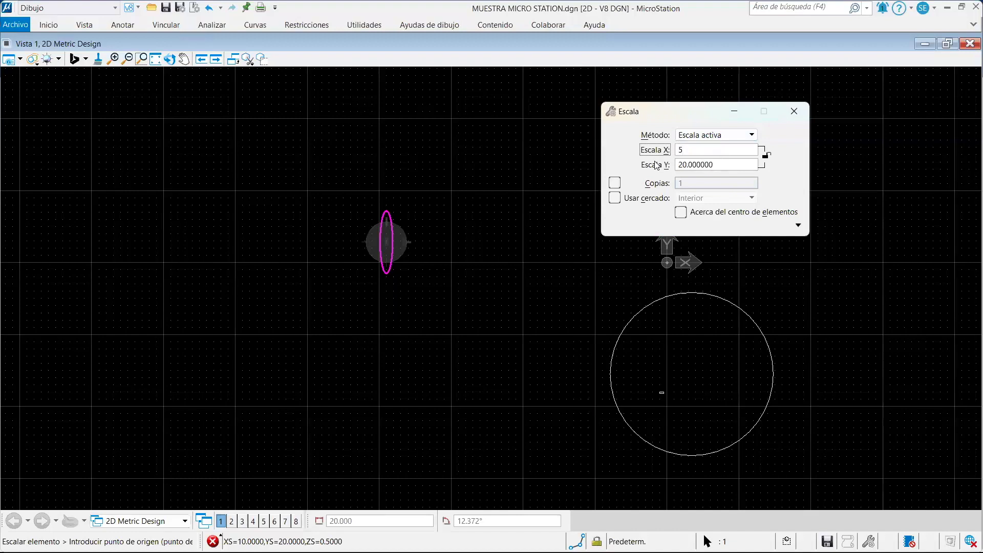
key("Tab")
type("10")
key("Tab")
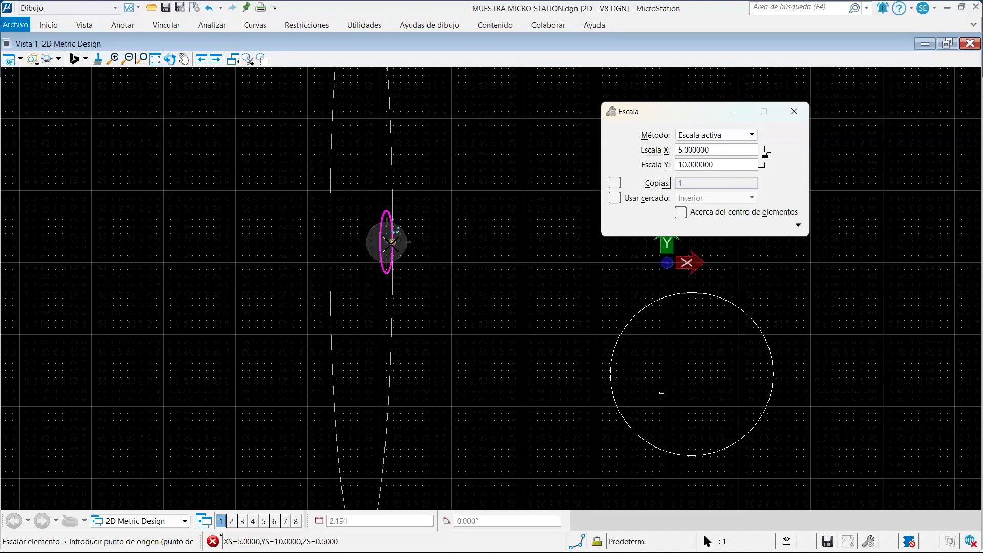
left_click(387, 242)
scroll(421, 232, "down", 5)
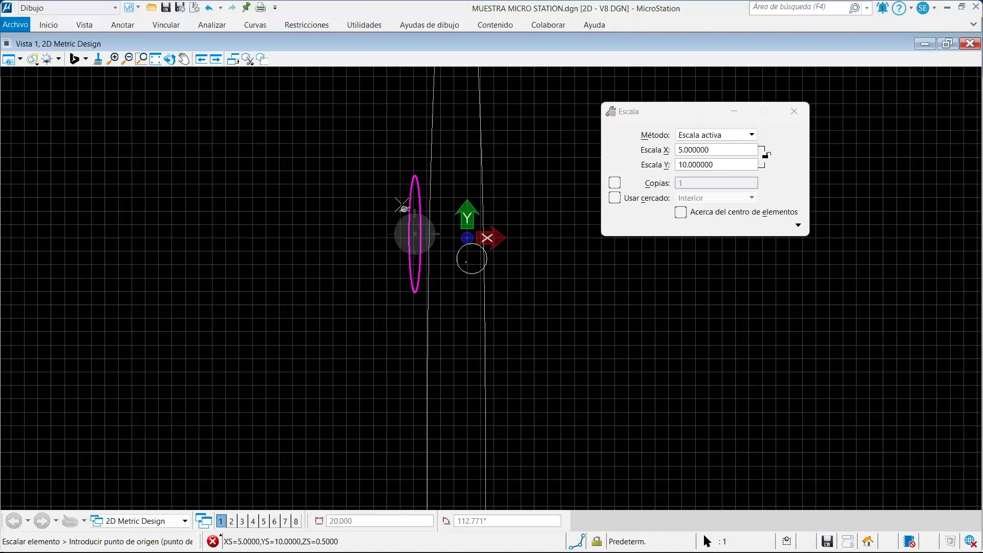
left_click(794, 111)
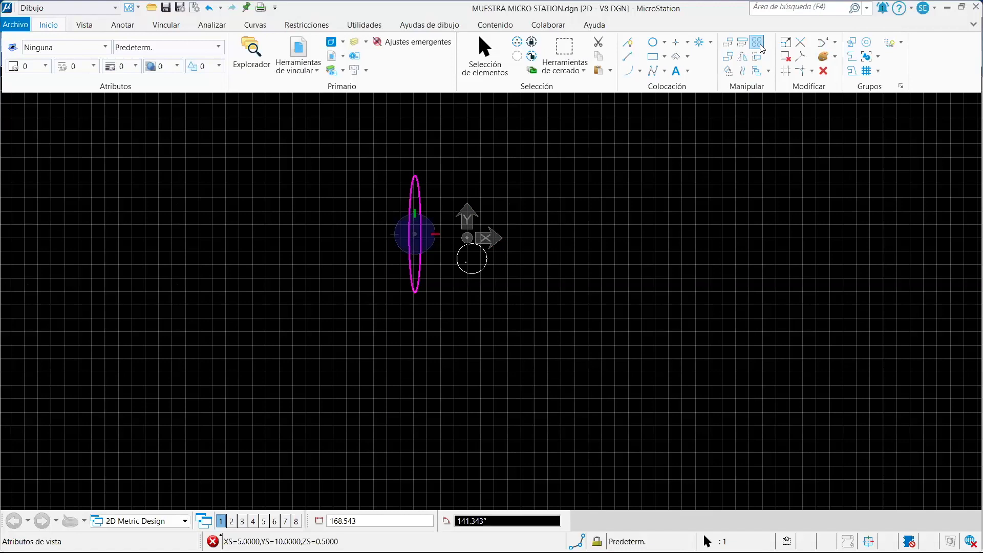
Start Construir matriz with method A lo largo de ruta, mode Número and 5 copies, and try to pick a path for the ellipse
left_click(754, 50)
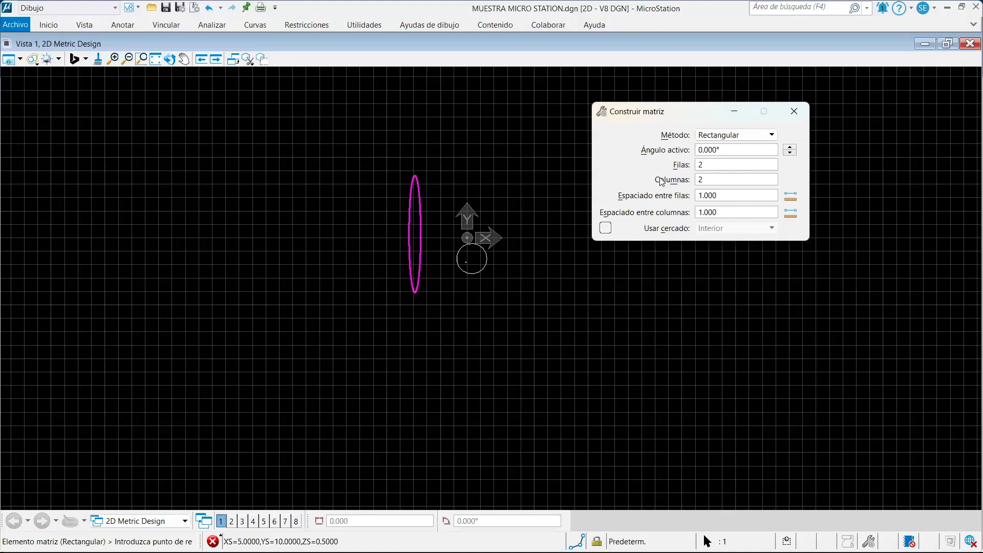
left_click(742, 135)
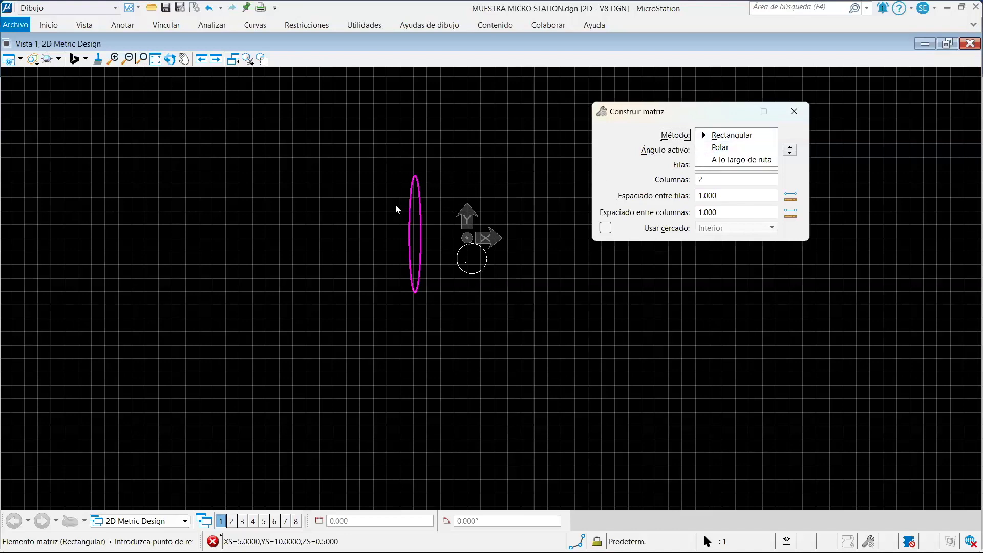
left_click(717, 160)
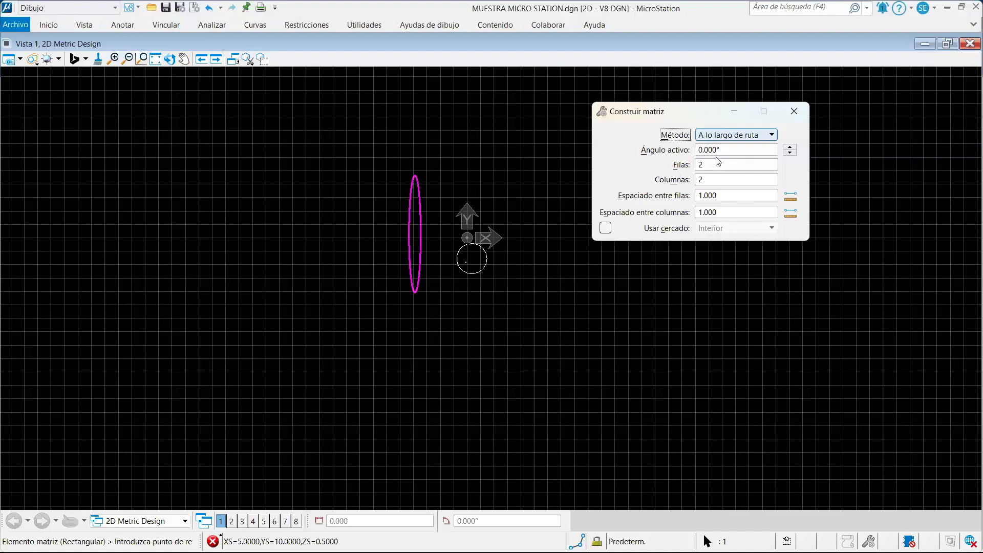
left_click(738, 149)
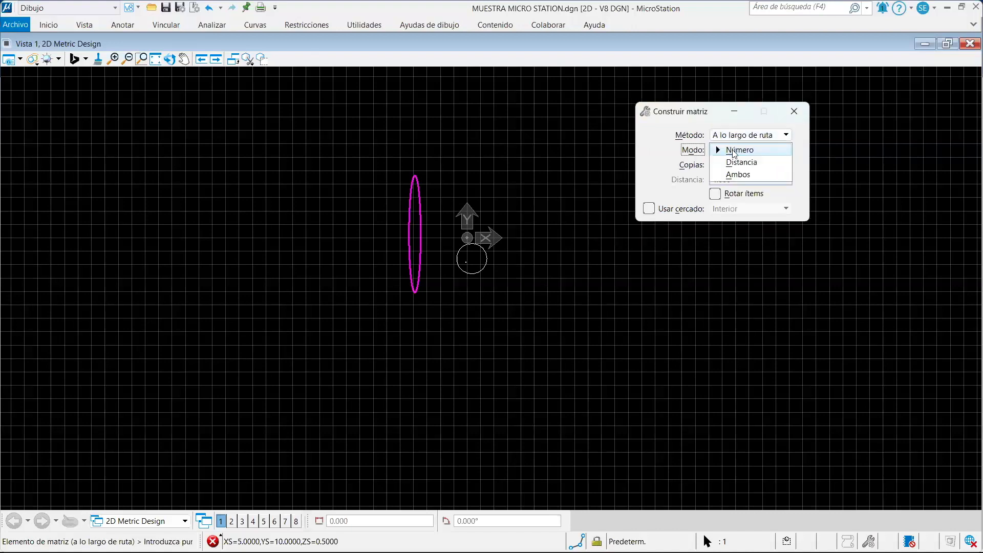
left_click(734, 151)
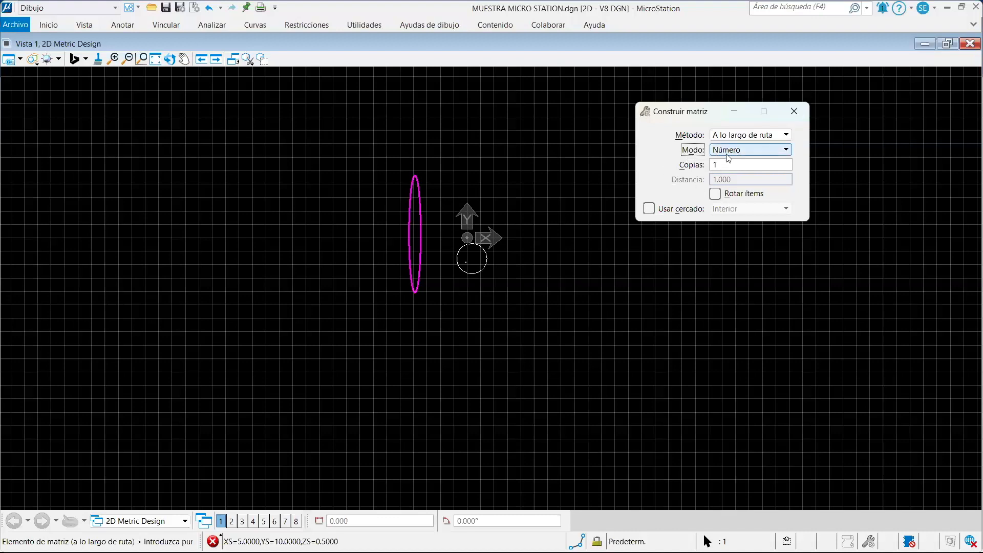
left_click(716, 166)
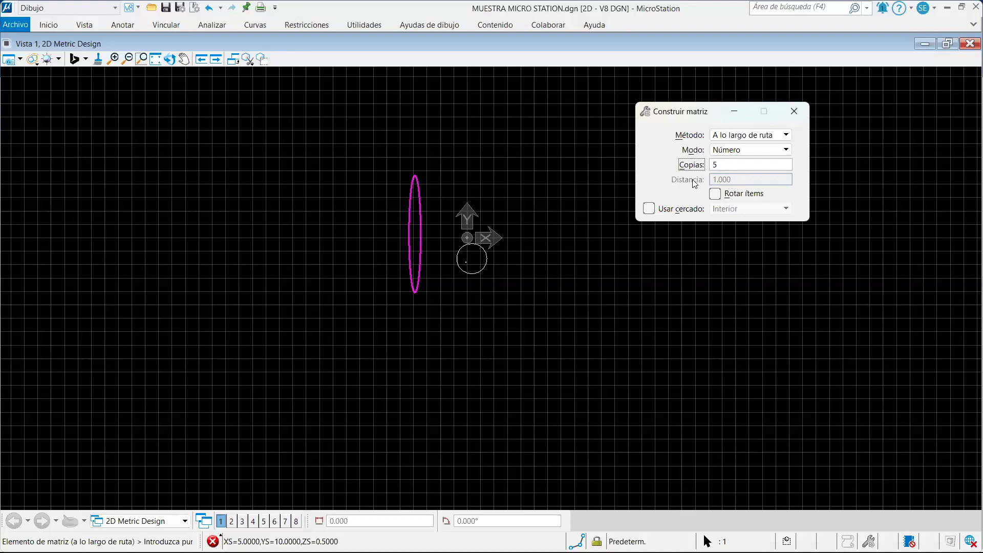
left_click(420, 234)
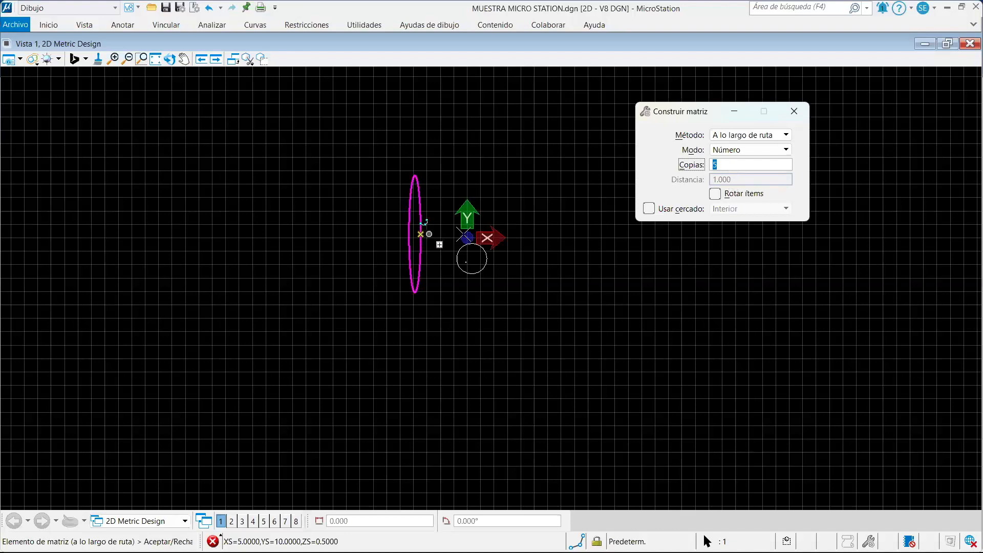
left_click(526, 236)
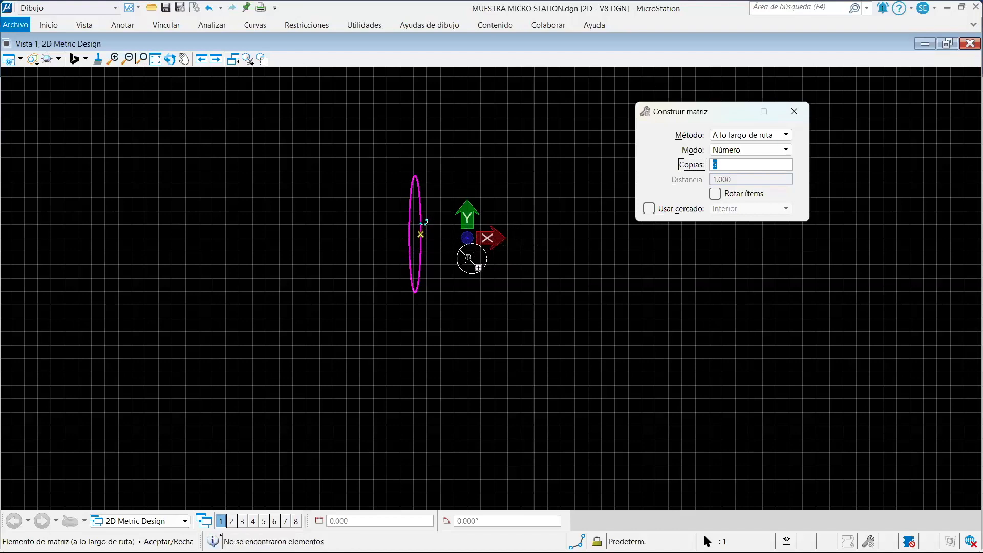
Change the array mode to Distancia, set the distance to 5 and enable Rotar ítems
scroll(463, 261, "up", 5)
scroll(455, 265, "down", 5)
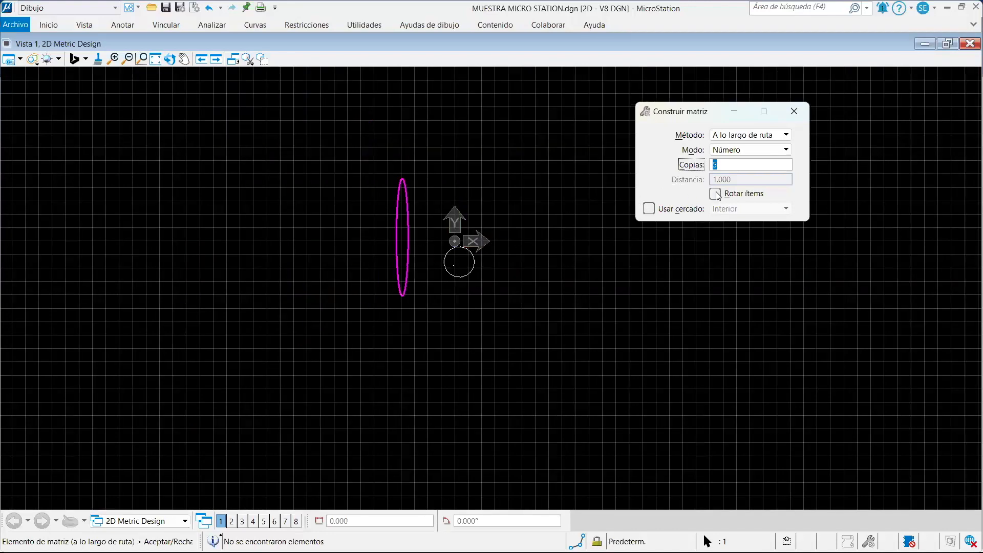
left_click(717, 149)
left_click(727, 162)
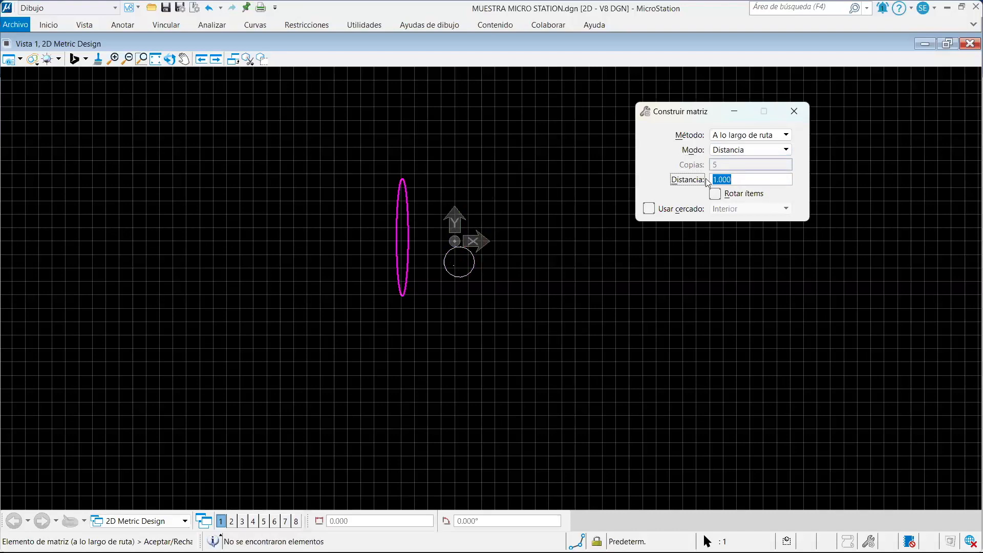
key("Tab")
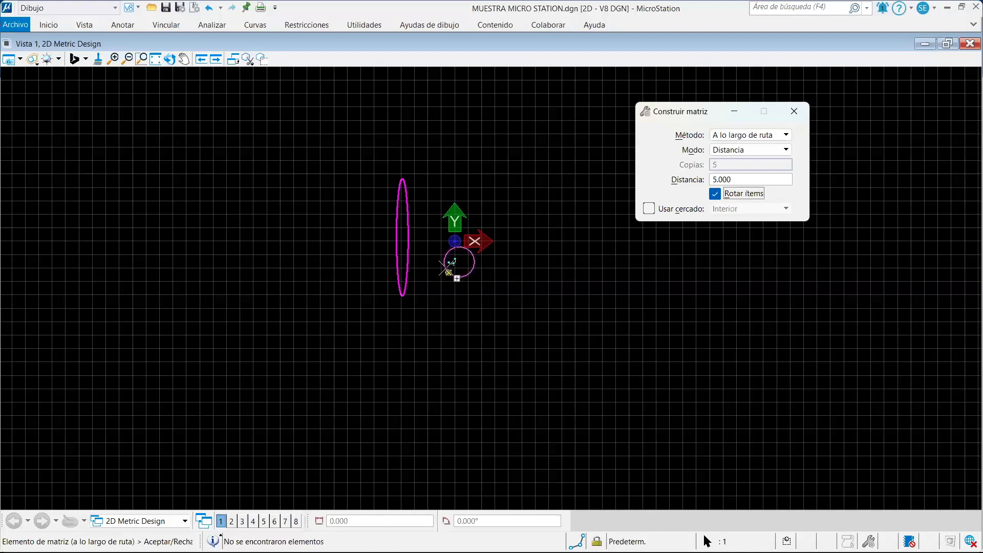
Array the selected ellipse along the circle as its path, and undo the array
left_click(449, 270)
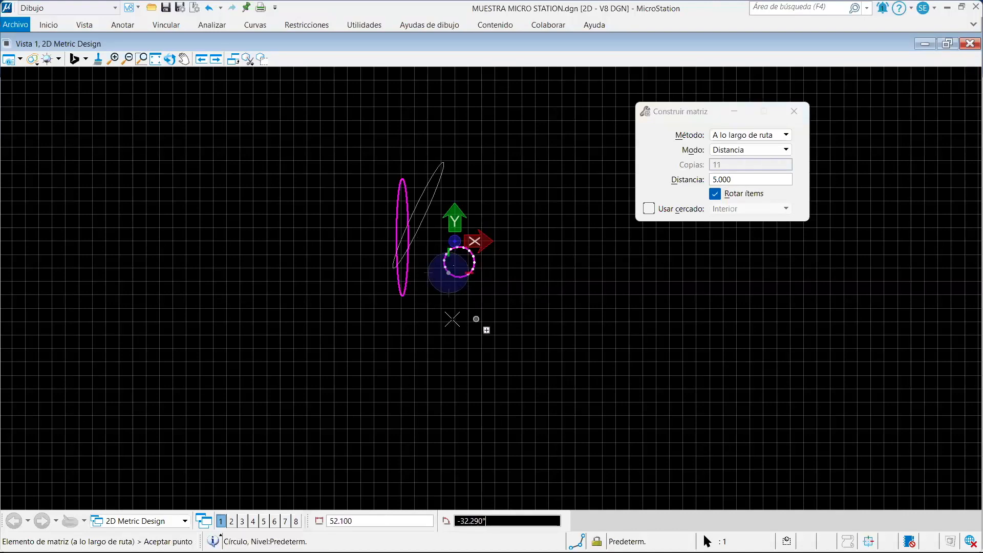
left_click(472, 254)
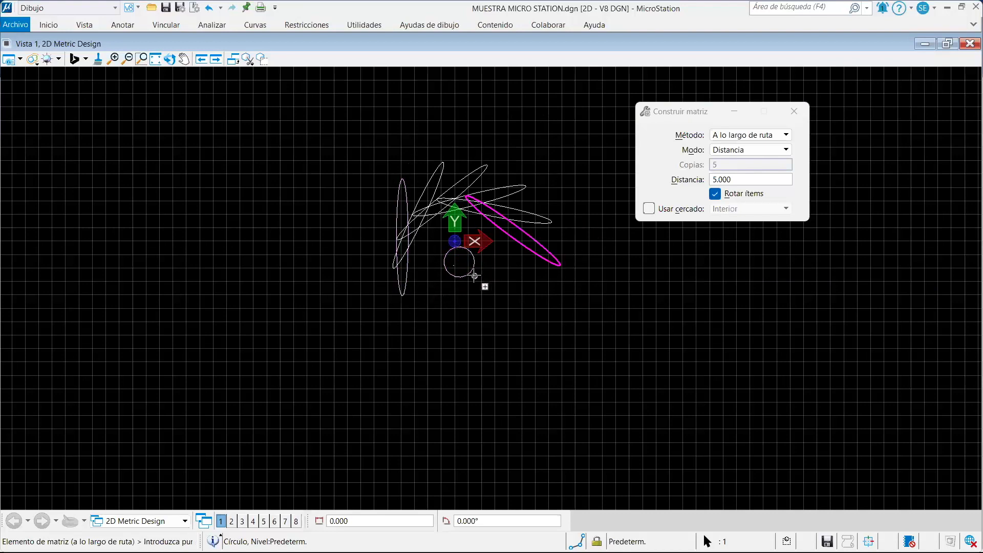
scroll(474, 277, "up", 2)
scroll(467, 242, "down", 1)
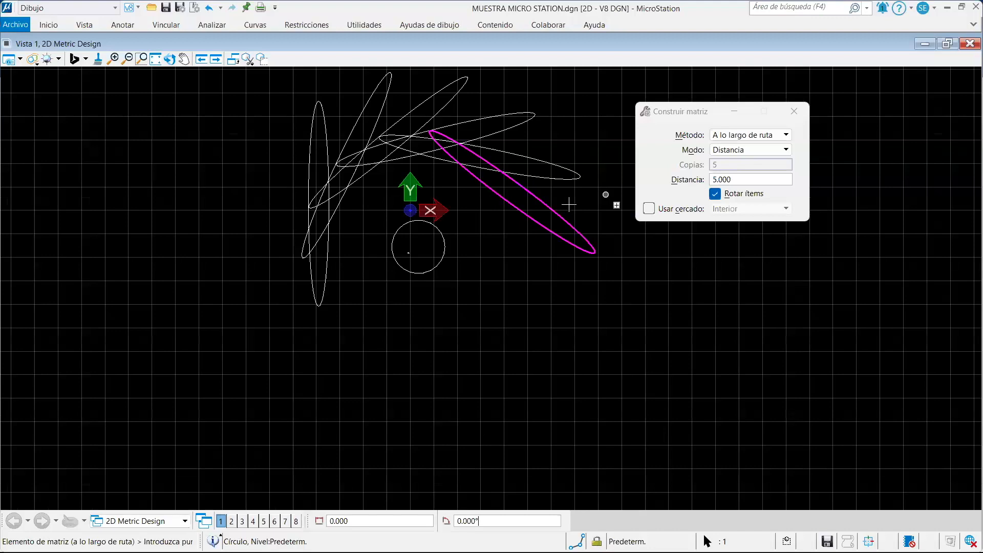
key("ctrl+z")
Set the array distance to 10 and array the circle using the ellipse as the path
left_click(695, 184)
key("Tab")
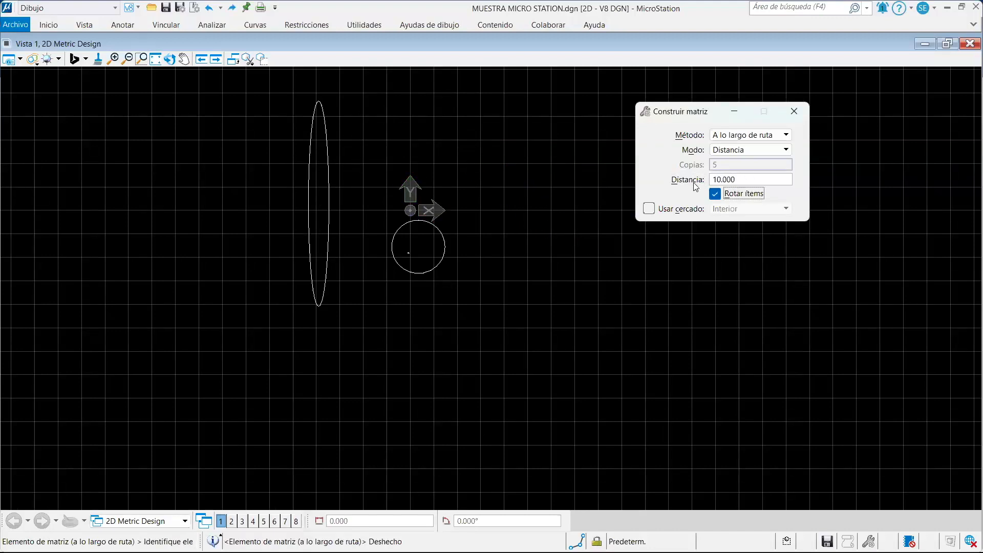
left_click(417, 270)
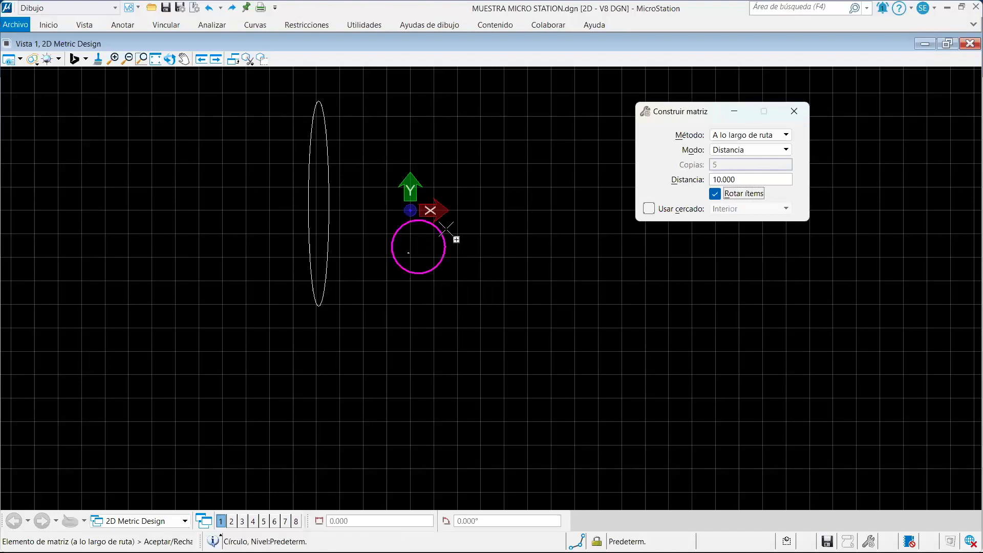
scroll(435, 251, "down", 5)
scroll(419, 237, "up", 5)
left_click(397, 241)
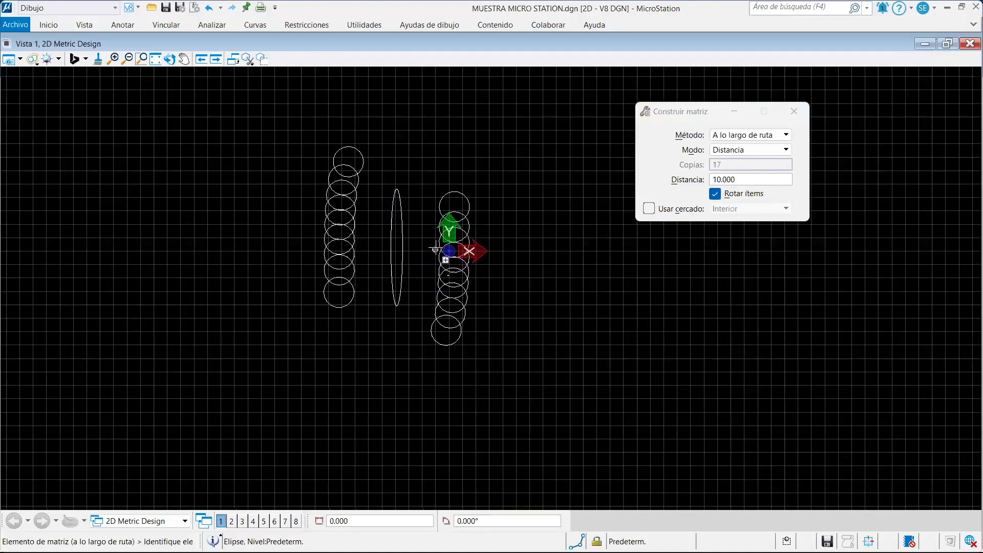
Inspect the circles arrayed along the ellipse and undo that array
scroll(385, 200, "up", 4)
scroll(299, 156, "down", 4)
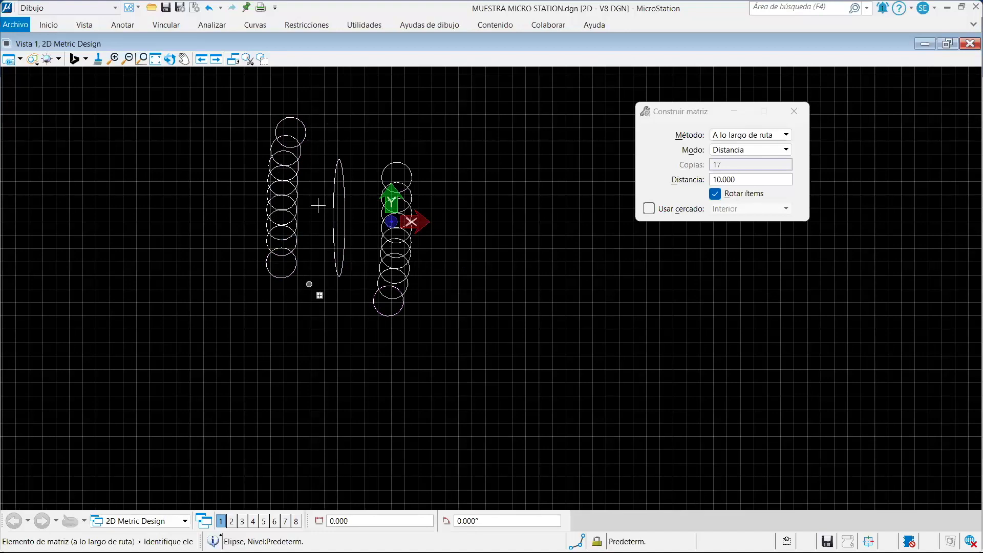
scroll(368, 149, "up", 5)
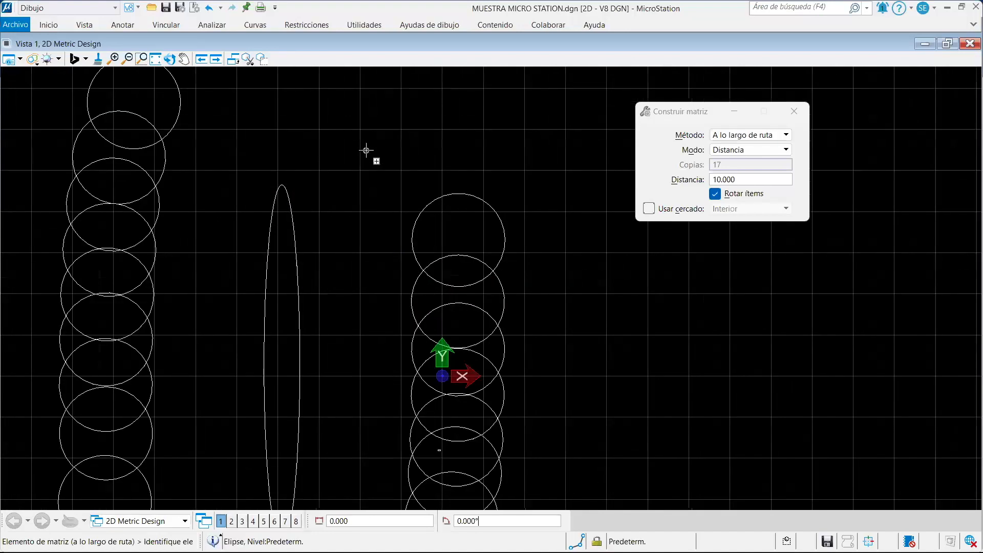
scroll(367, 149, "down", 2)
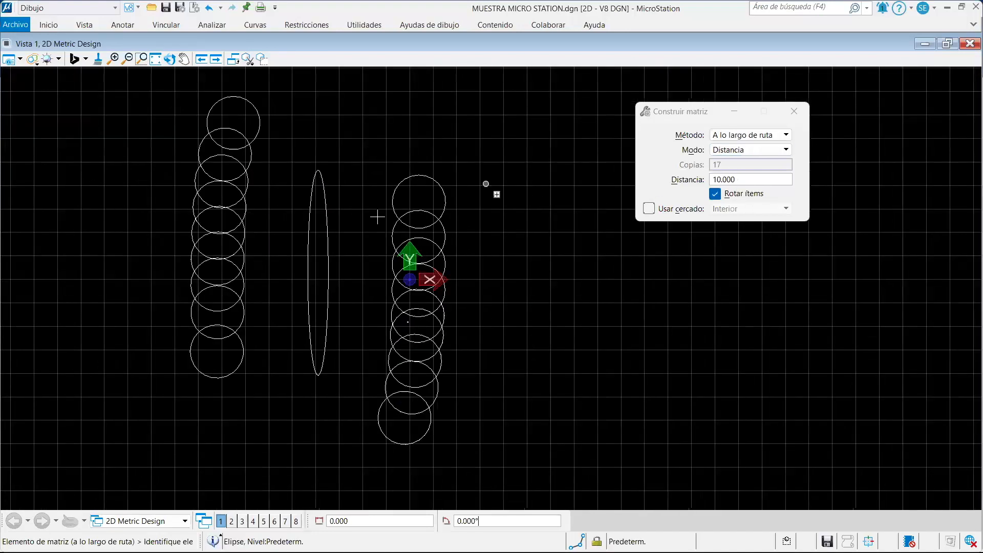
key("ctrl+z")
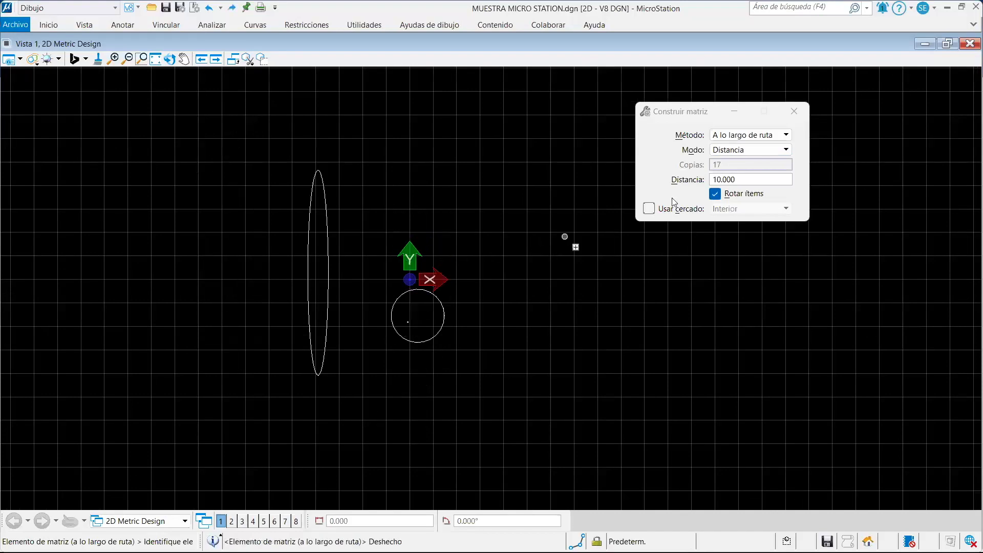
Change the array mode to Número, array the circle along the ellipse with 17 copies, and undo the array
left_click(729, 154)
left_click(741, 139)
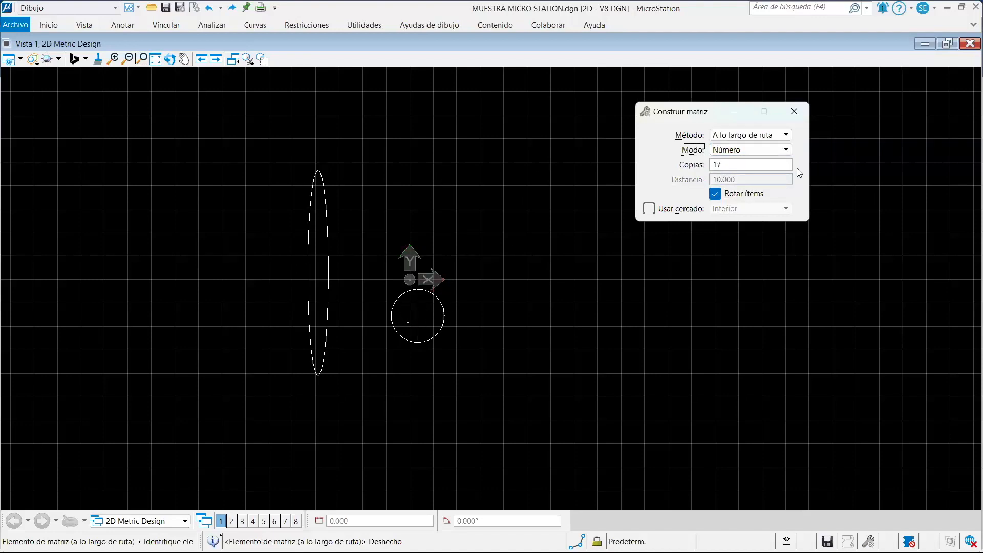
left_click(401, 326)
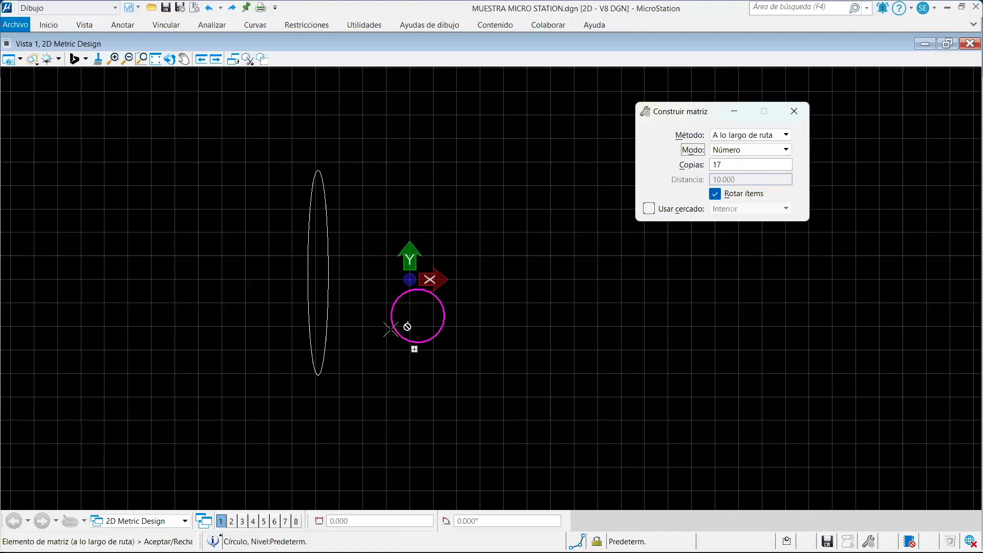
left_click(319, 376)
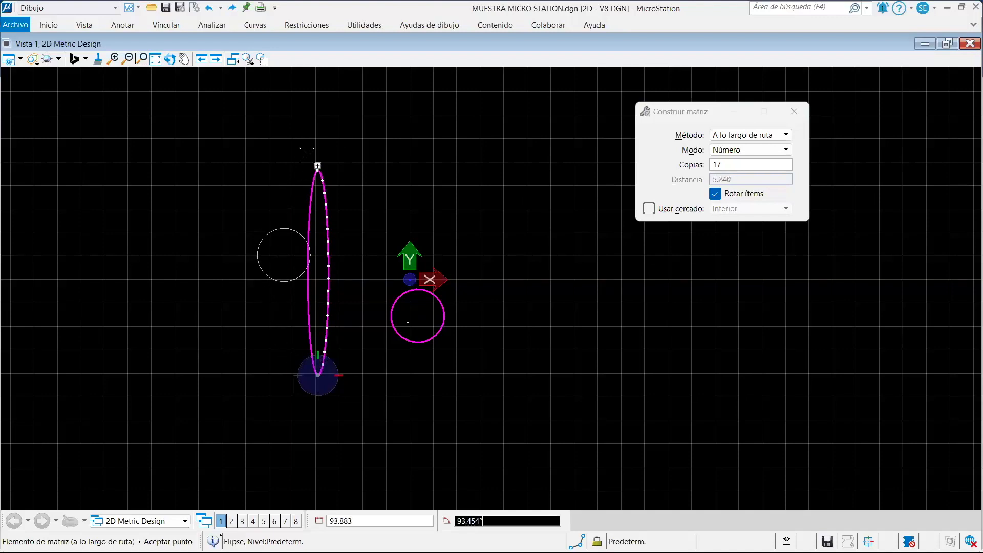
left_click(264, 223)
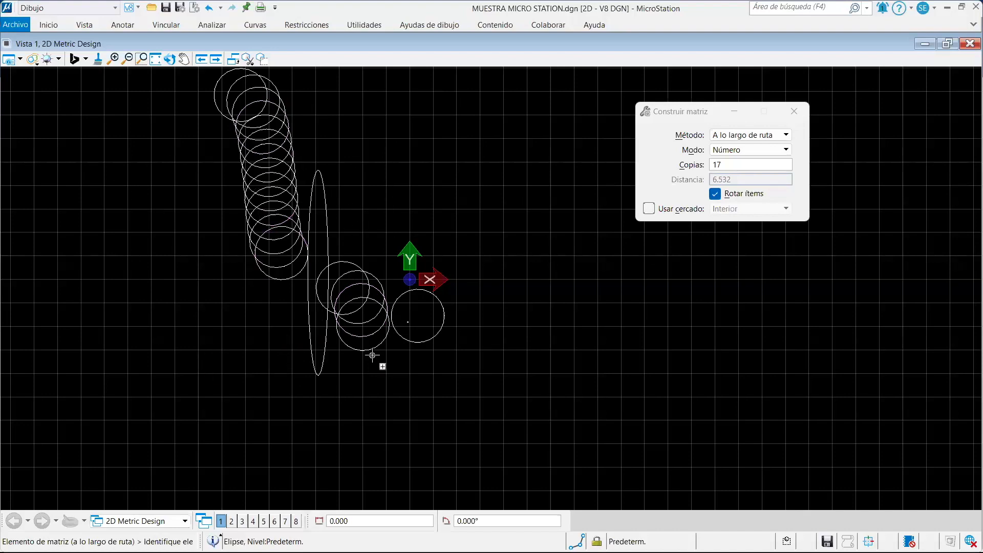
key("ctrl+z")
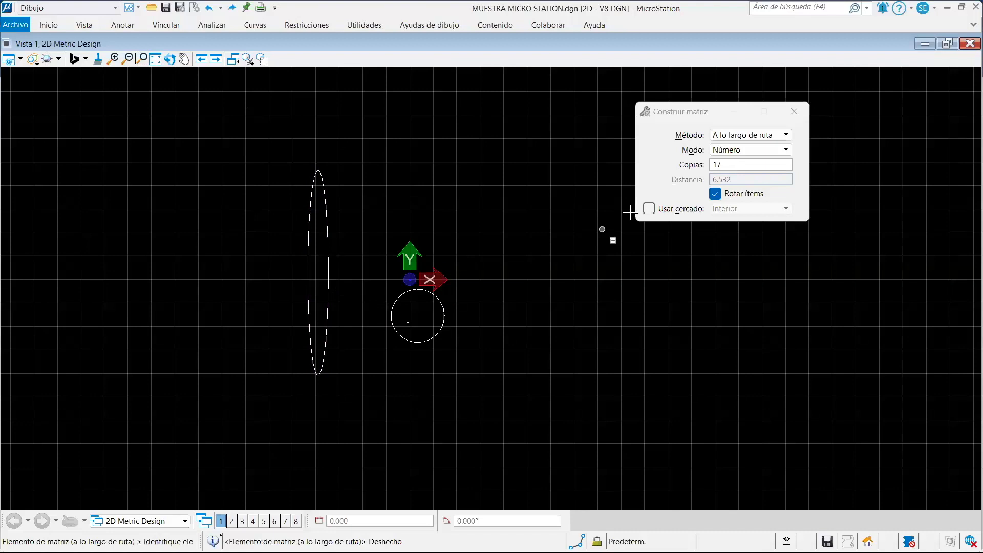
Array the ellipse along the circle with 17 copies and Rotar ítems enabled, and undo the array
left_click(328, 287)
left_click(430, 296)
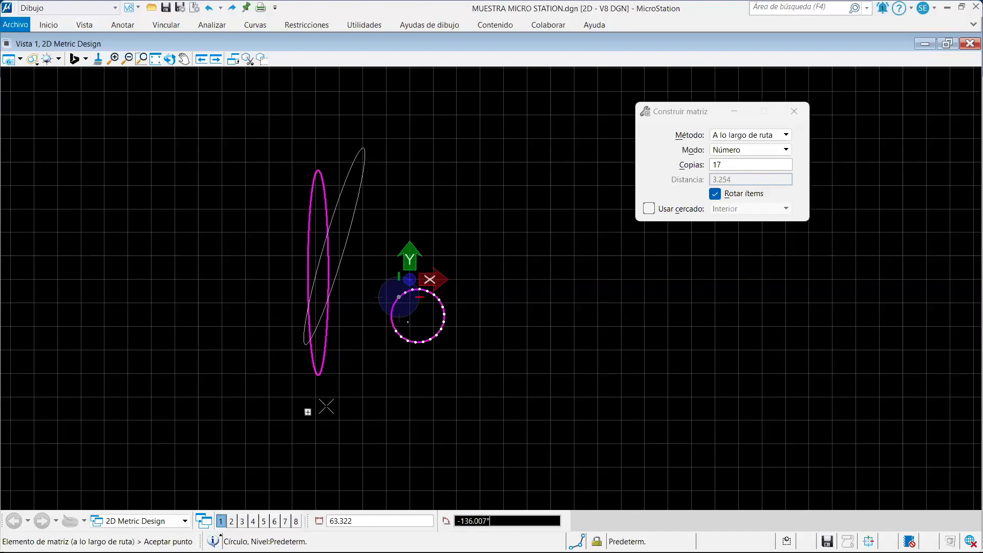
left_click(363, 409)
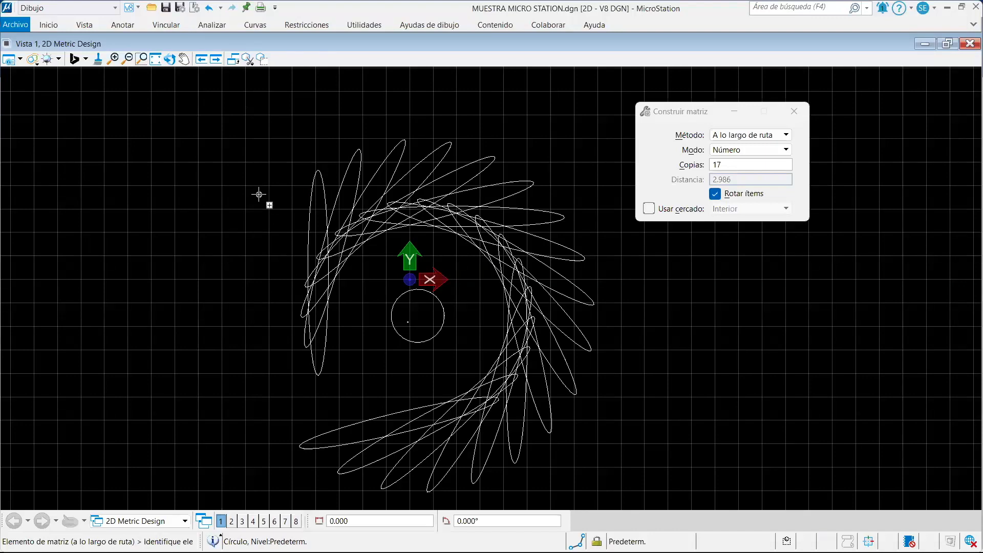
key("ctrl+z")
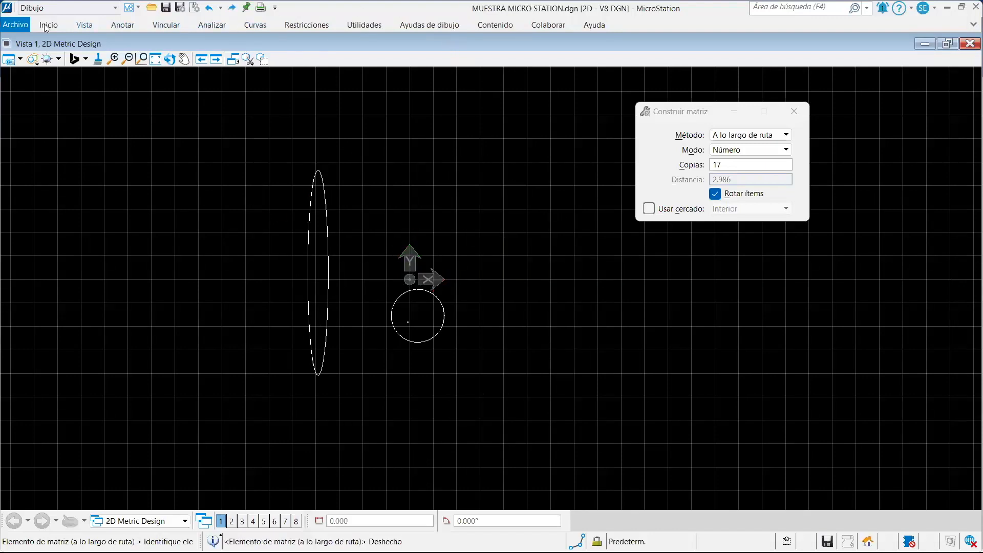
Mirror the ellipse about a slanted line using Simetría with direction Línea and Hacer copia enabled, and undo the mirrored copy
left_click(63, 28)
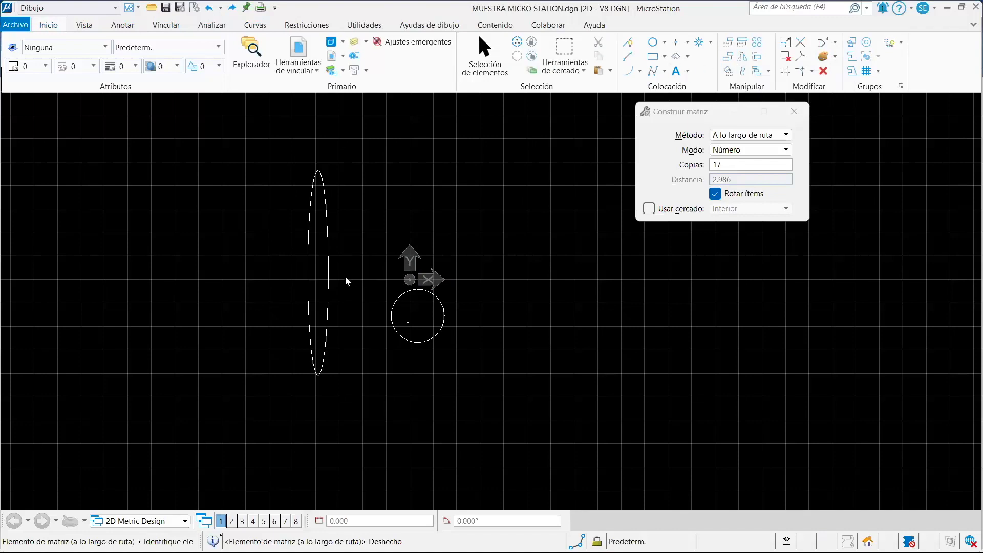
left_click(745, 56)
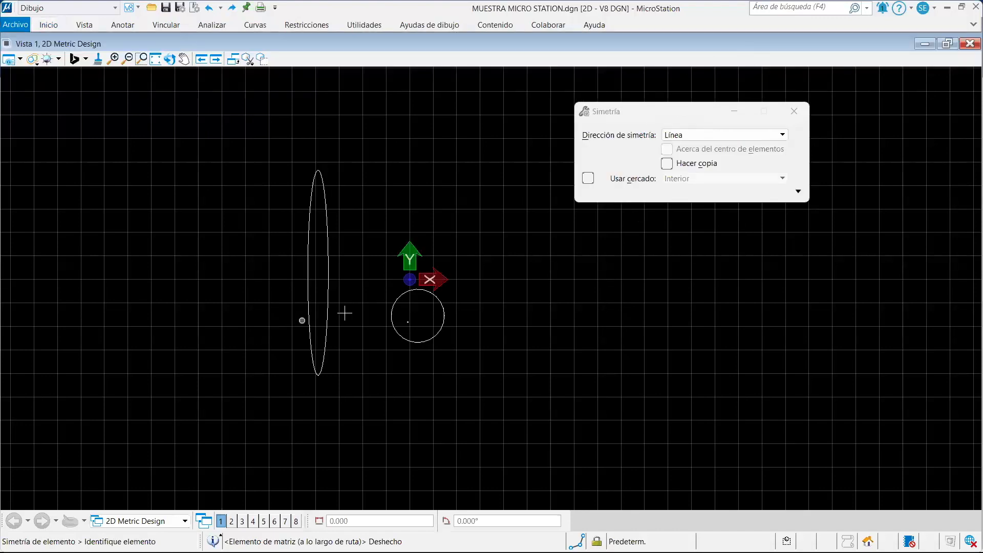
left_click(327, 284)
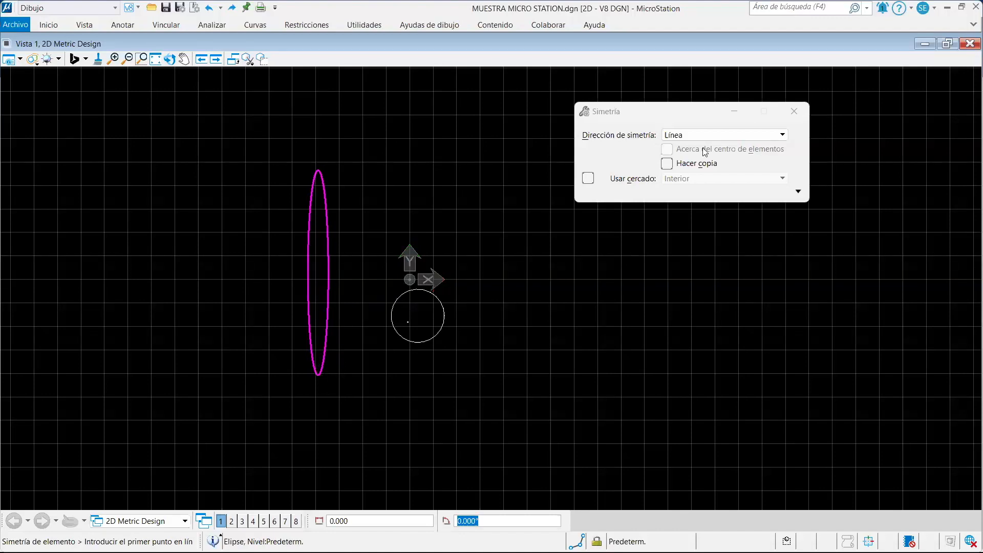
left_click(667, 164)
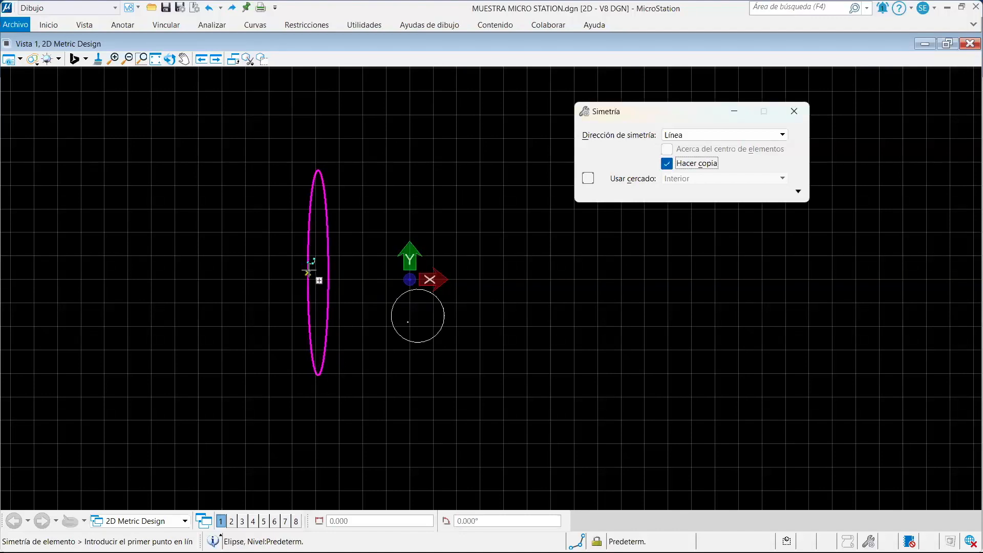
left_click(309, 271)
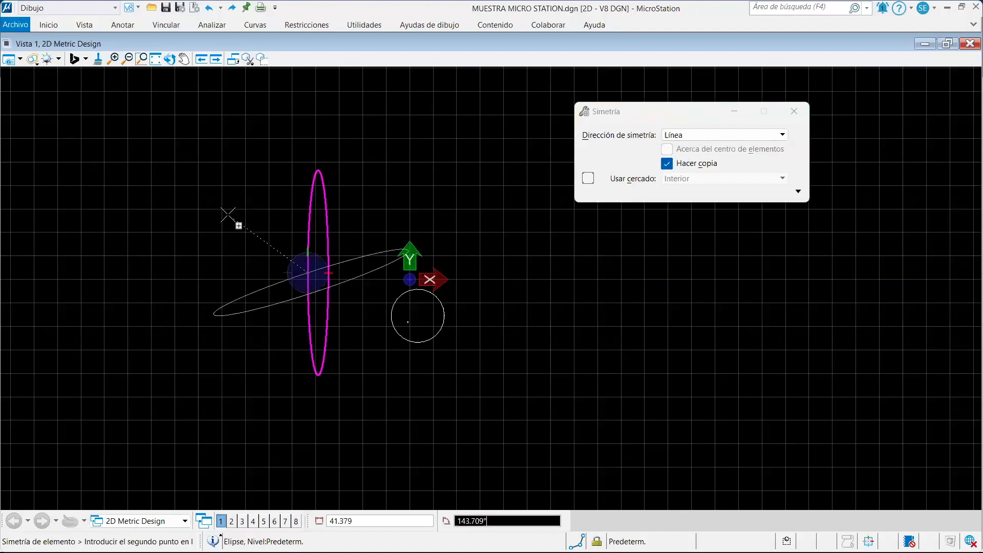
left_click(271, 233)
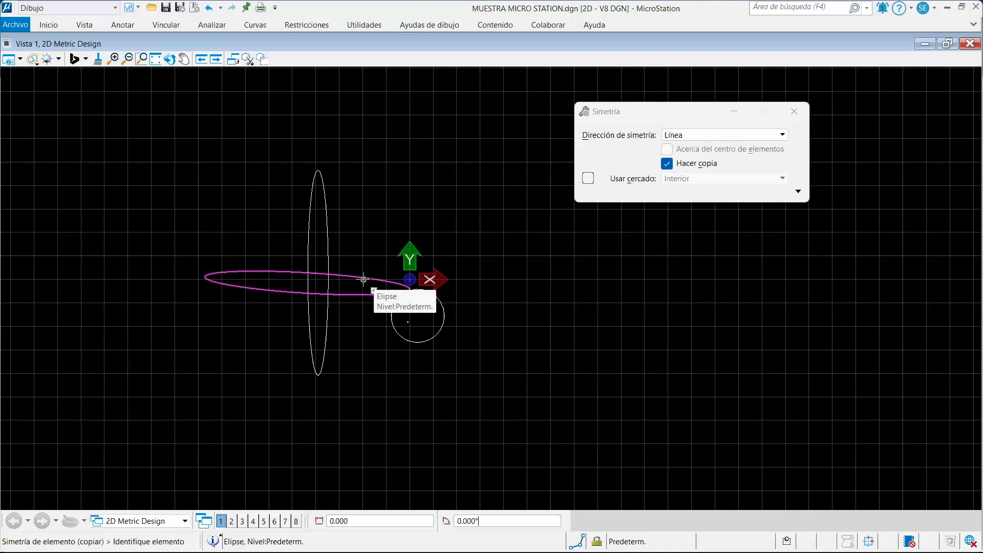
key("ctrl+z")
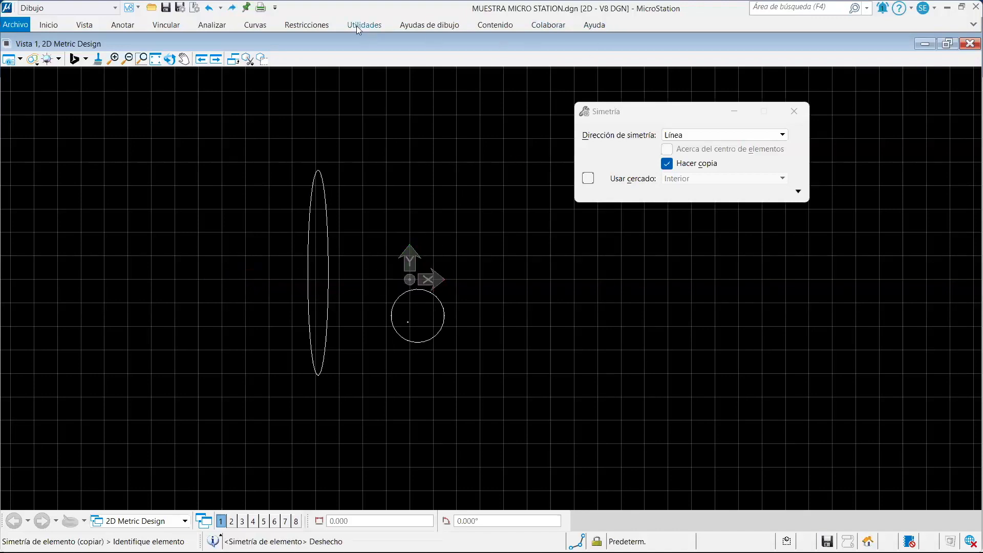
Start Rotar with method 2 puntos and 1 copy, and try to rotate the circle about its center
left_click(60, 26)
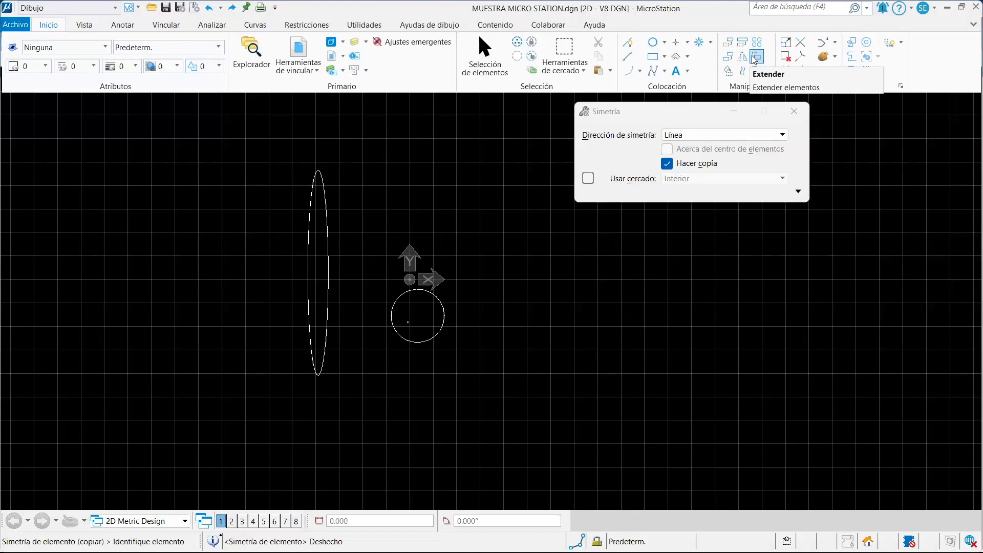
left_click(728, 73)
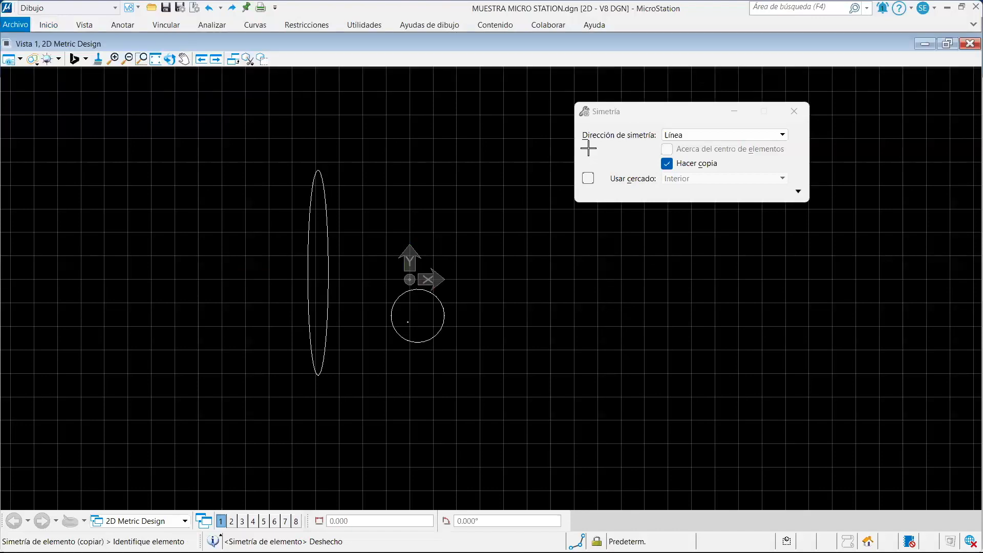
left_click(741, 136)
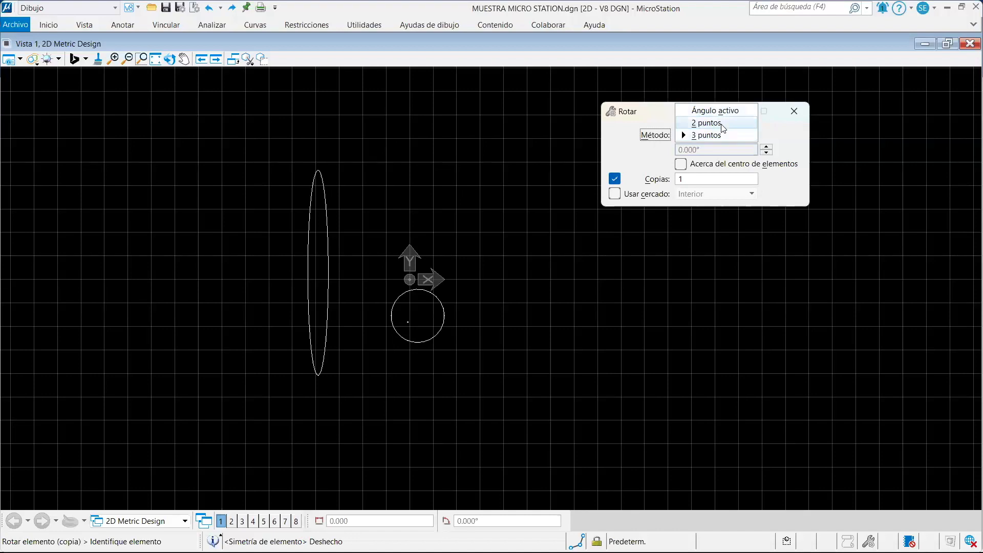
left_click(722, 123)
left_click(412, 340)
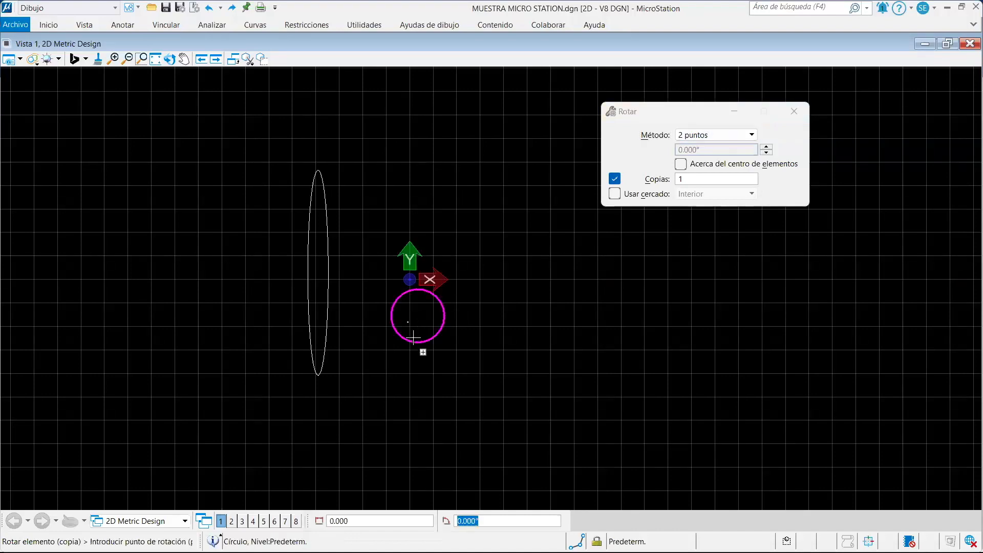
left_click(417, 315)
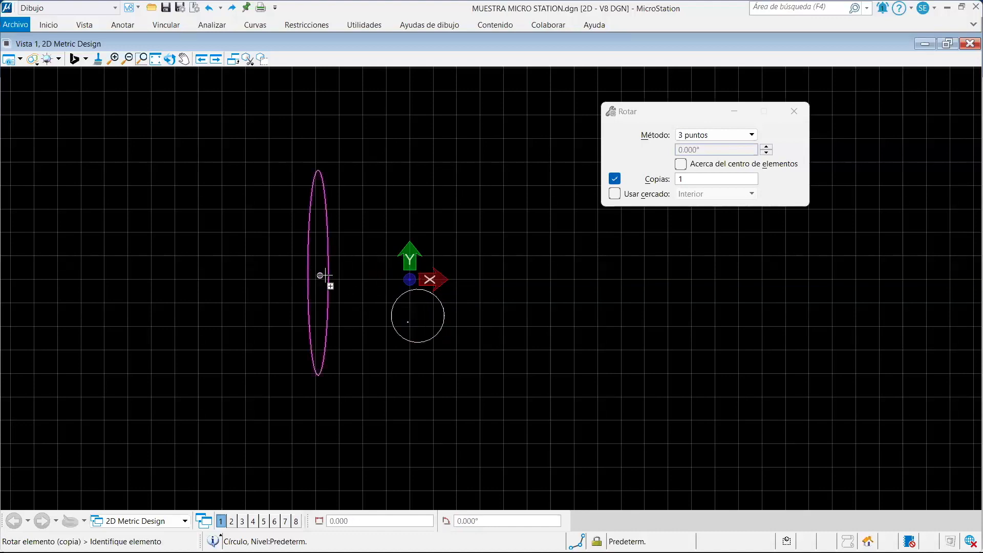
Rotate one copy of the ellipse about its center with method 3 puntos so that the copy lies horizontally
left_click(326, 275)
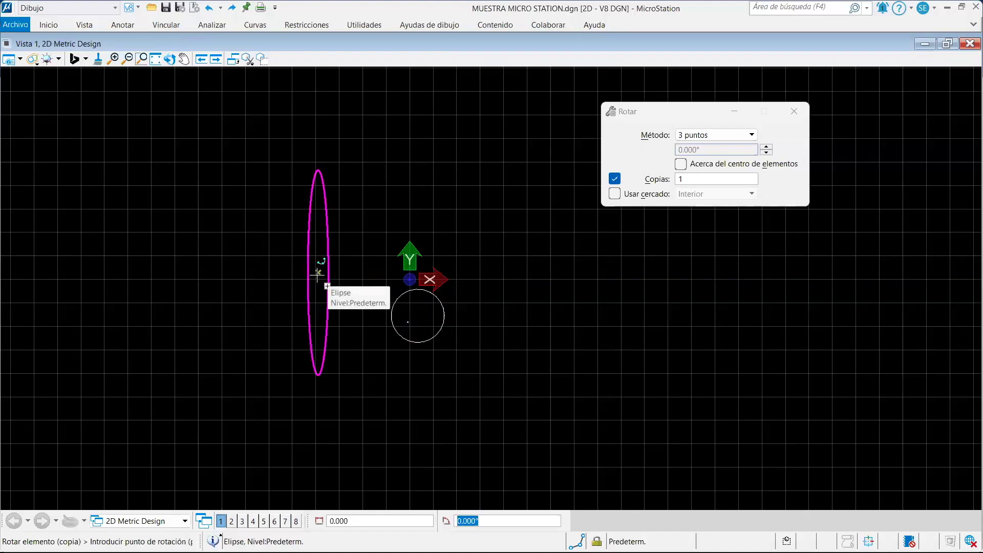
left_click(319, 272)
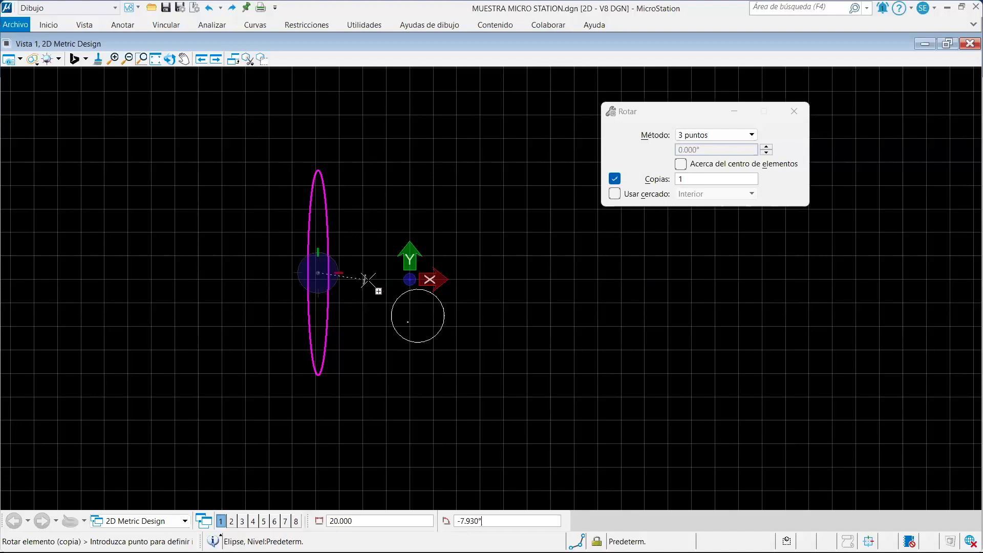
left_click(373, 225)
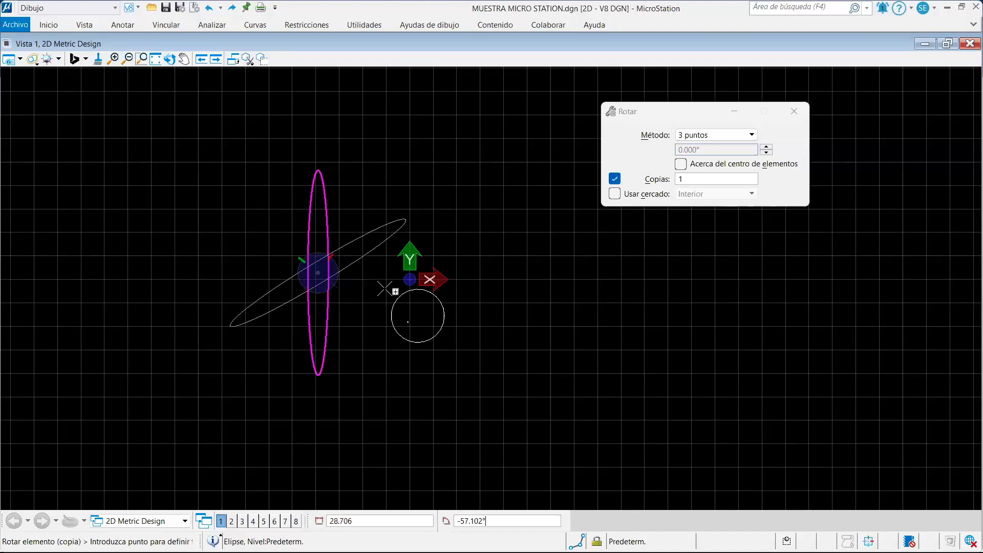
left_click(365, 324)
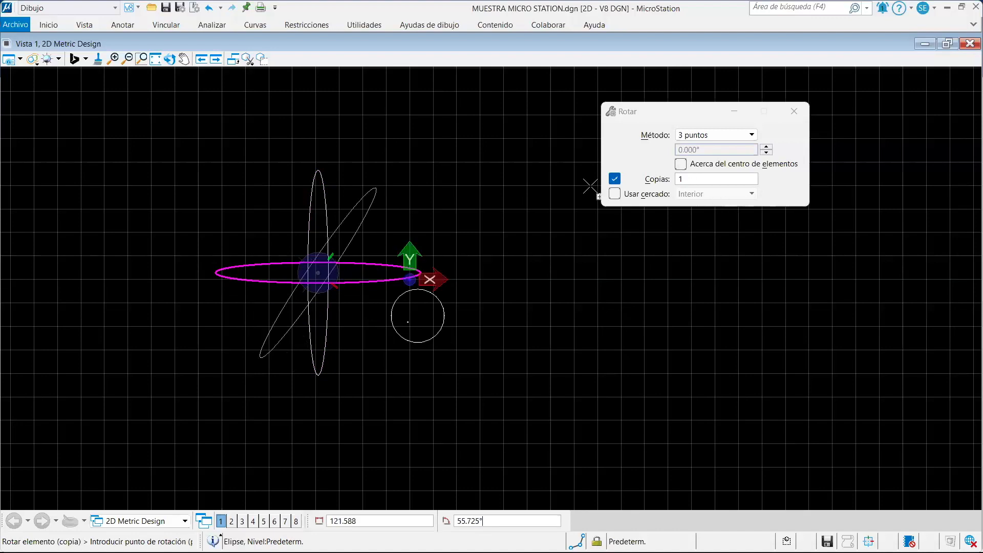
Disable Copias and rotate the copied ellipse twice with 3 puntos so that it slants down to the right
left_click(615, 178)
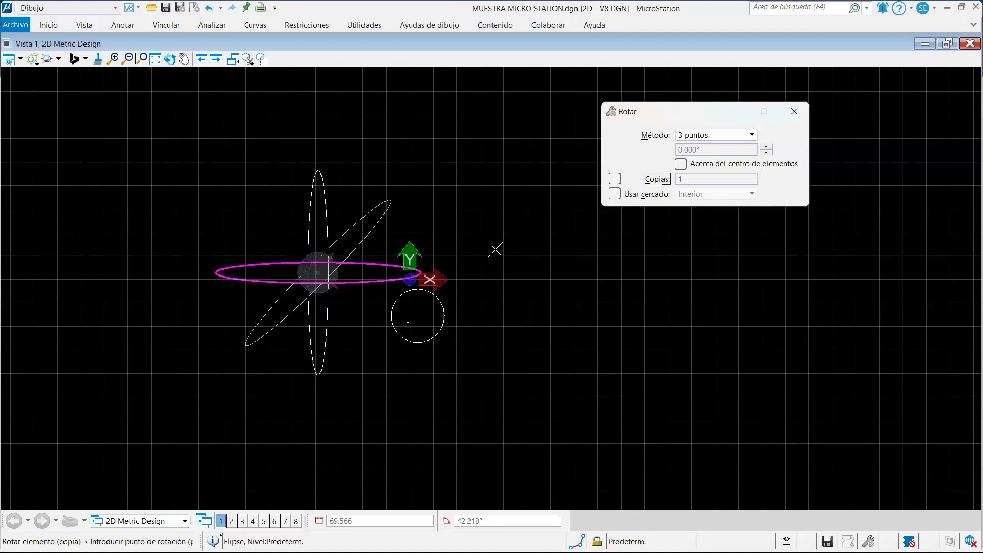
left_click(494, 250)
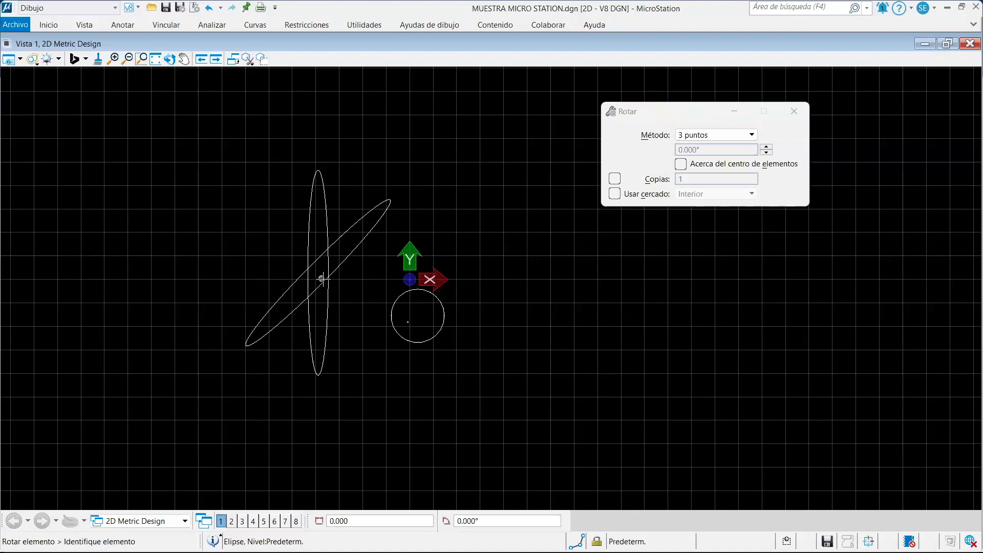
left_click(319, 274)
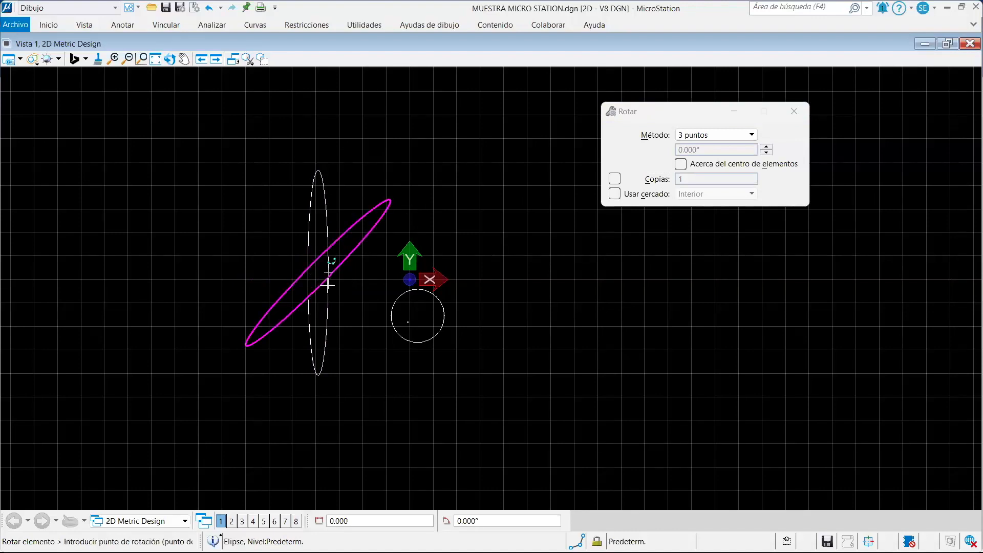
left_click(328, 278)
left_click(393, 279)
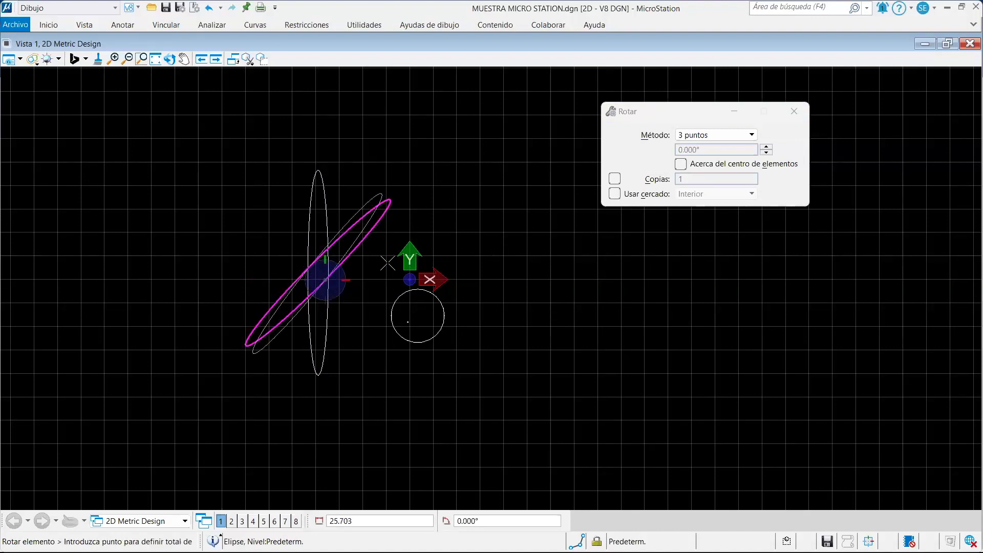
left_click(345, 181)
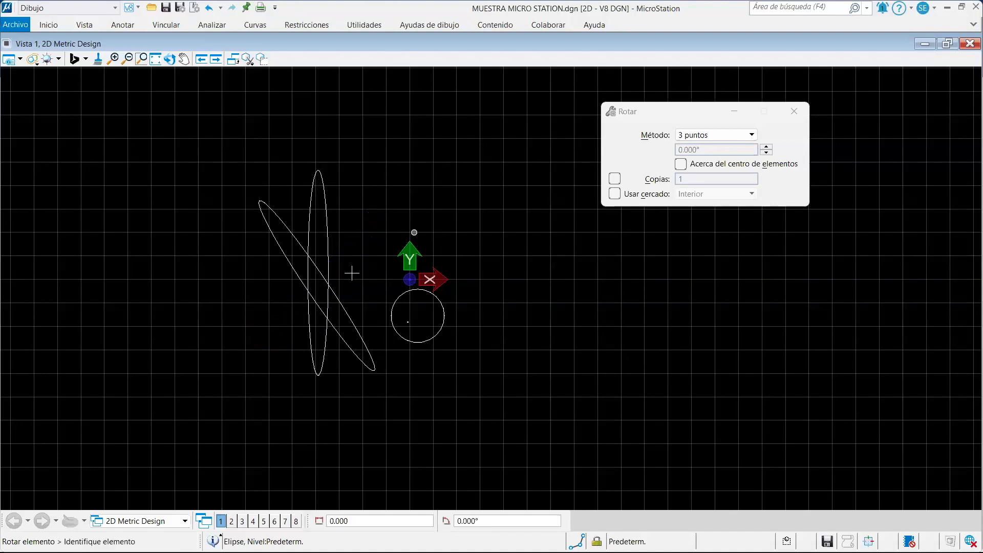
Rotate the upright ellipse with 3 puntos about a point on its edge so that it crosses the other ellipse
left_click(330, 281)
left_click(326, 280)
left_click(377, 279)
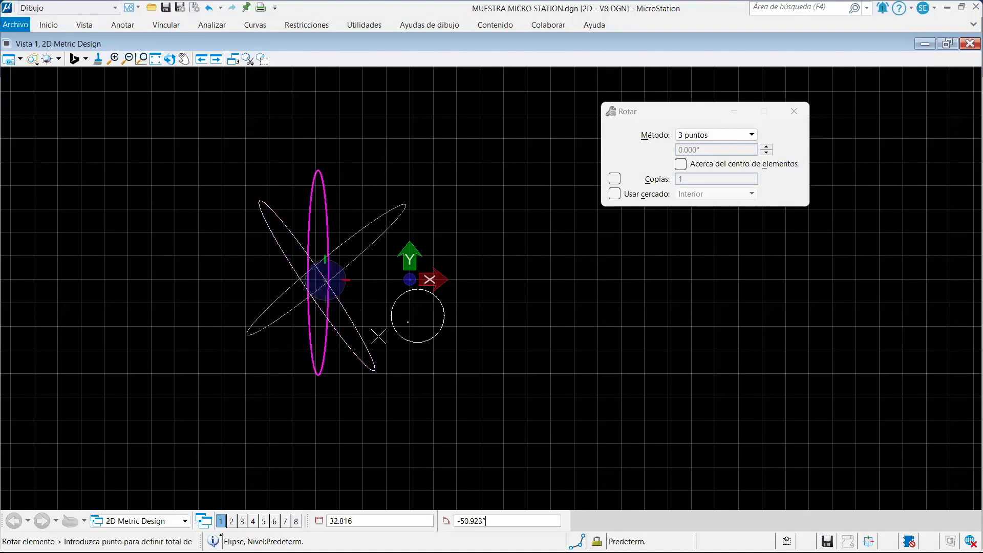
left_click(381, 335)
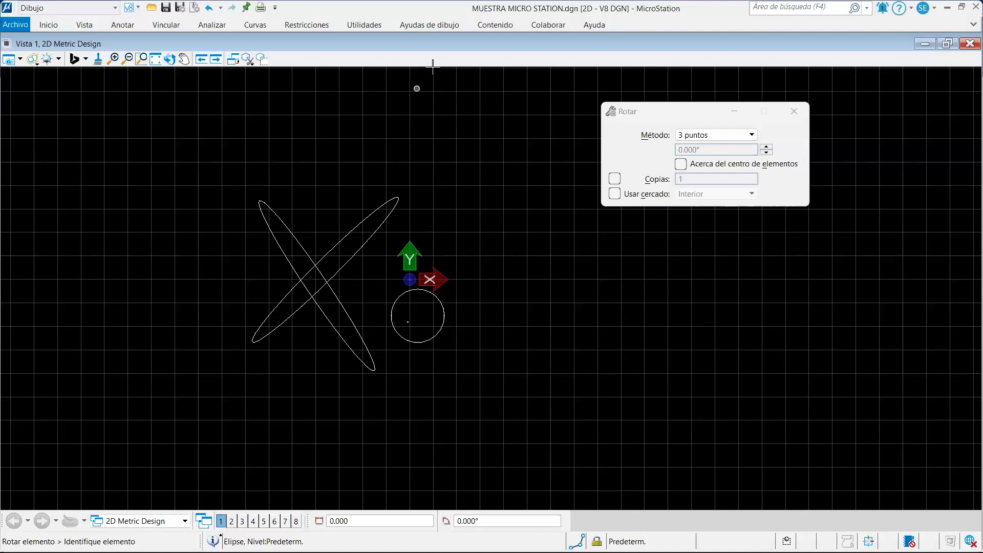
Start Mover paralelo for whole elements, enable Hacer copia and place two parallel copies outside the ellipse rising to the right
left_click(52, 27)
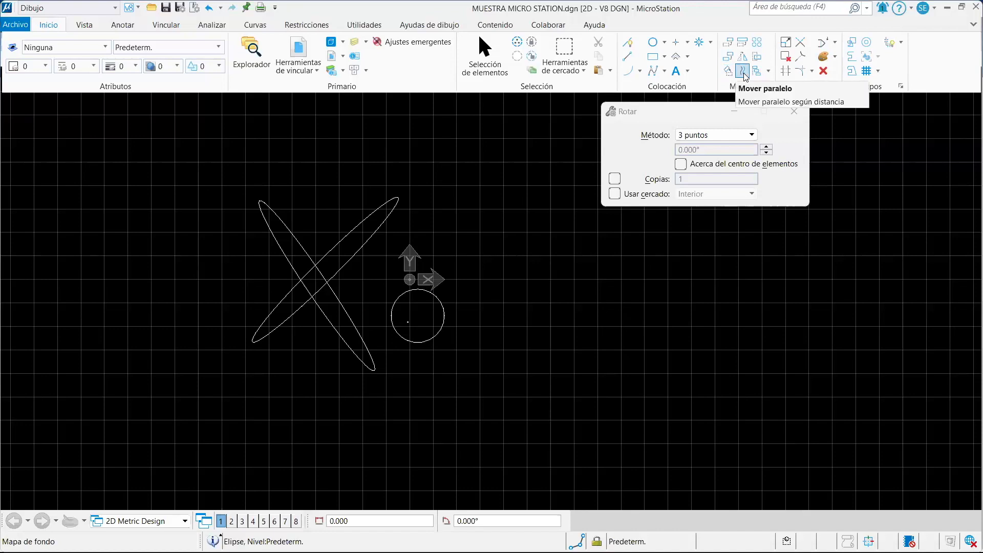
left_click(743, 72)
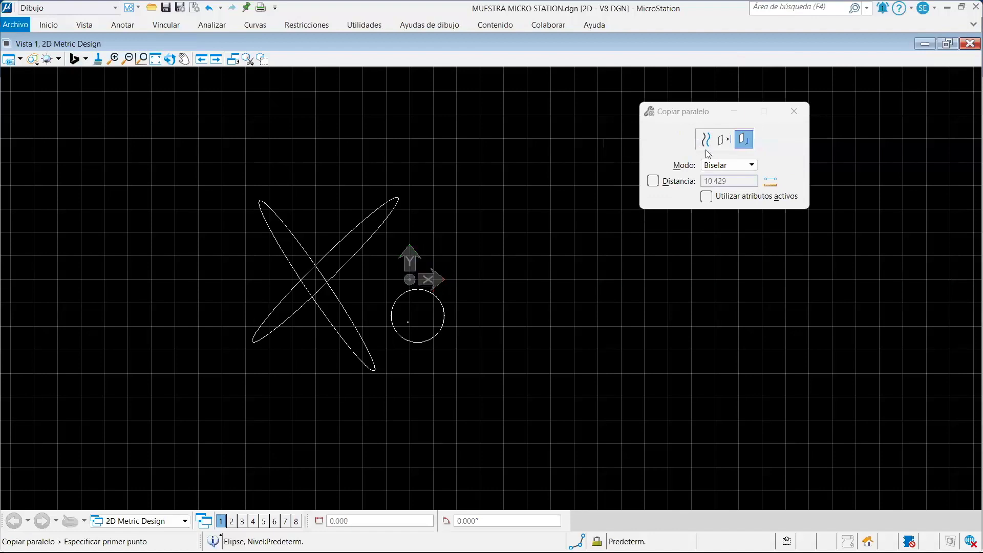
left_click(705, 139)
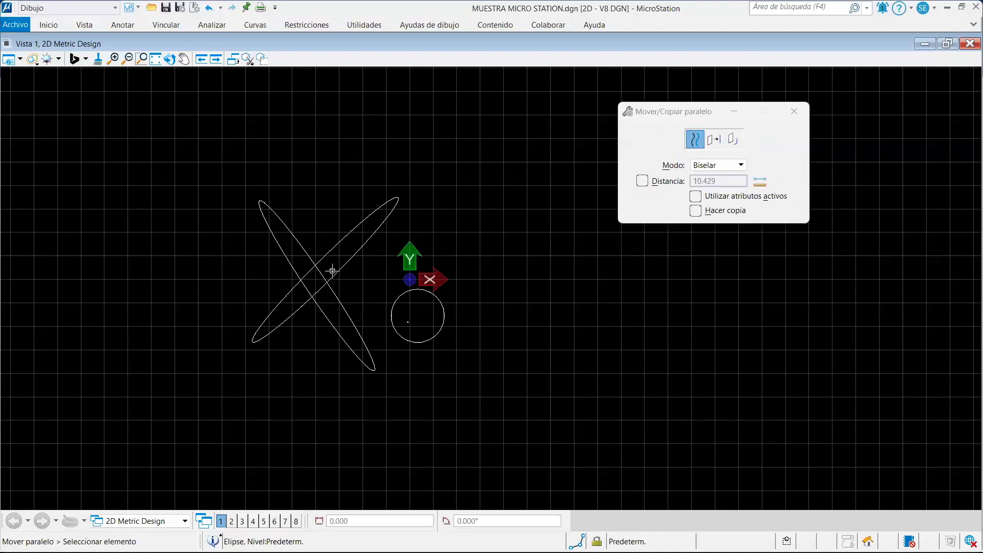
scroll(333, 272, "up", 5)
left_click(336, 275)
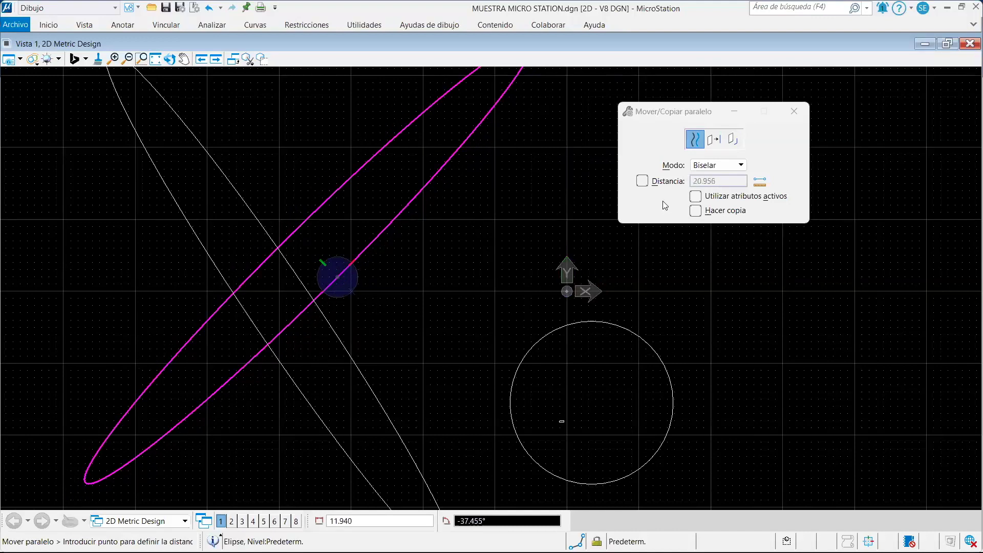
left_click(695, 210)
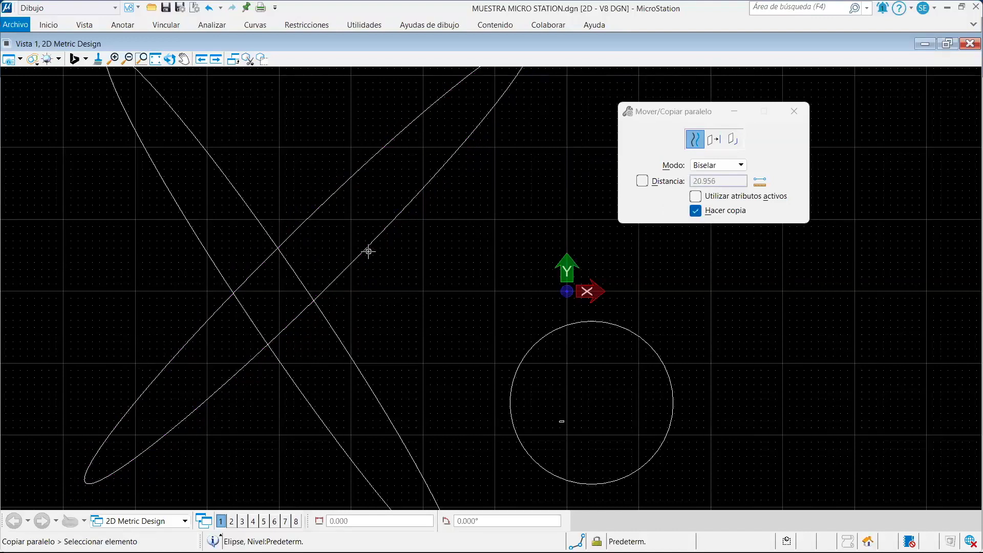
left_click(358, 249)
scroll(378, 263, "down", 5)
scroll(373, 252, "up", 5)
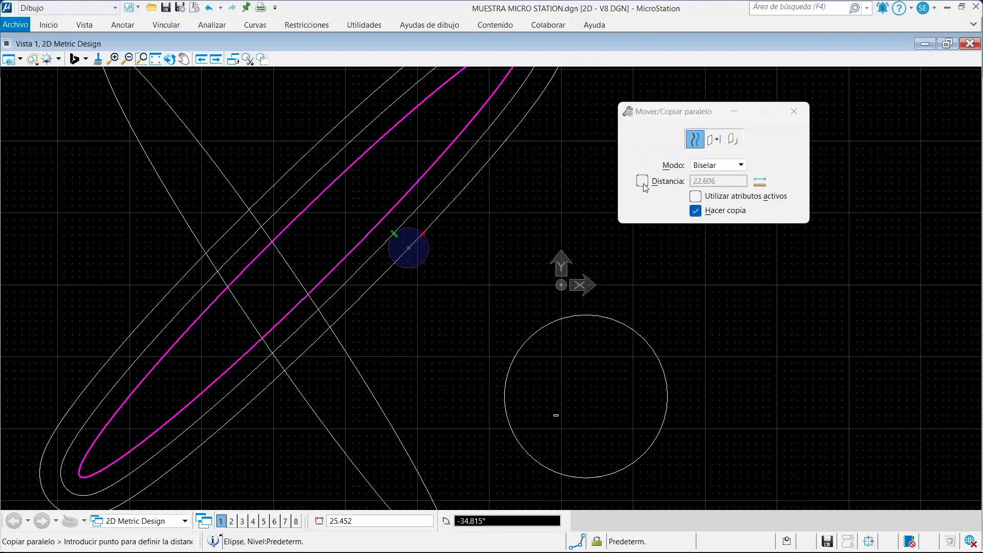
Enable Distancia with a value of 0.150 and try to copy the circle in parallel
left_click(683, 185)
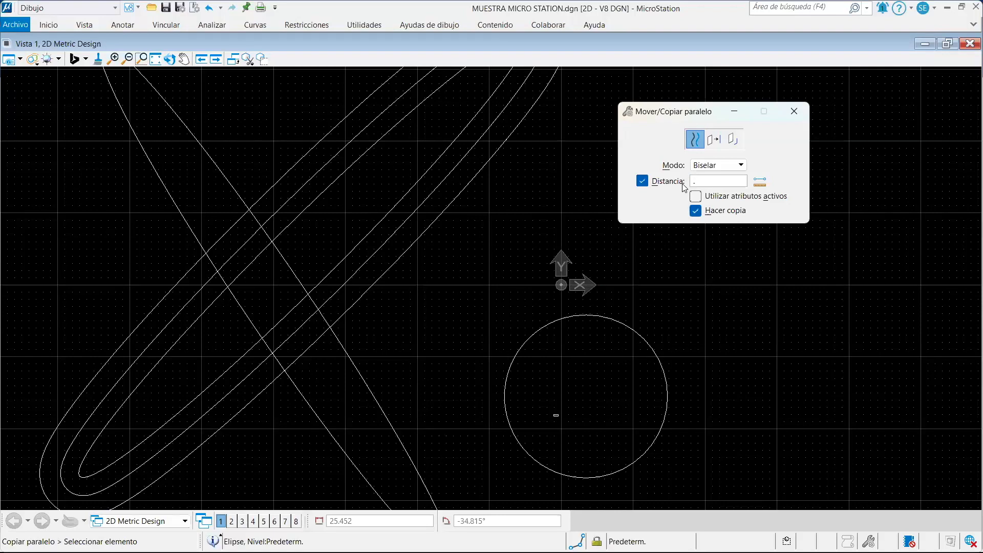
type("5")
key("Tab")
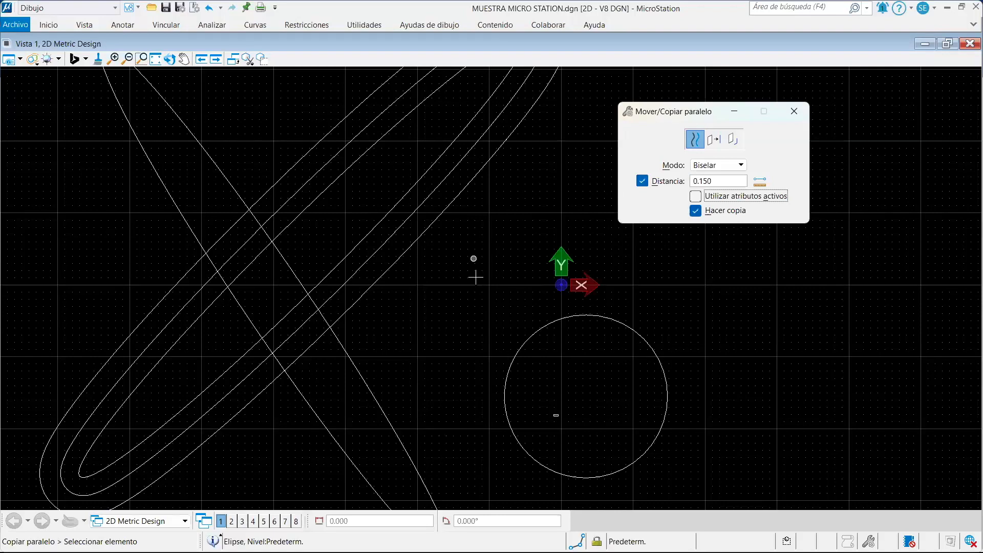
left_click(514, 360)
scroll(511, 358, "up", 5)
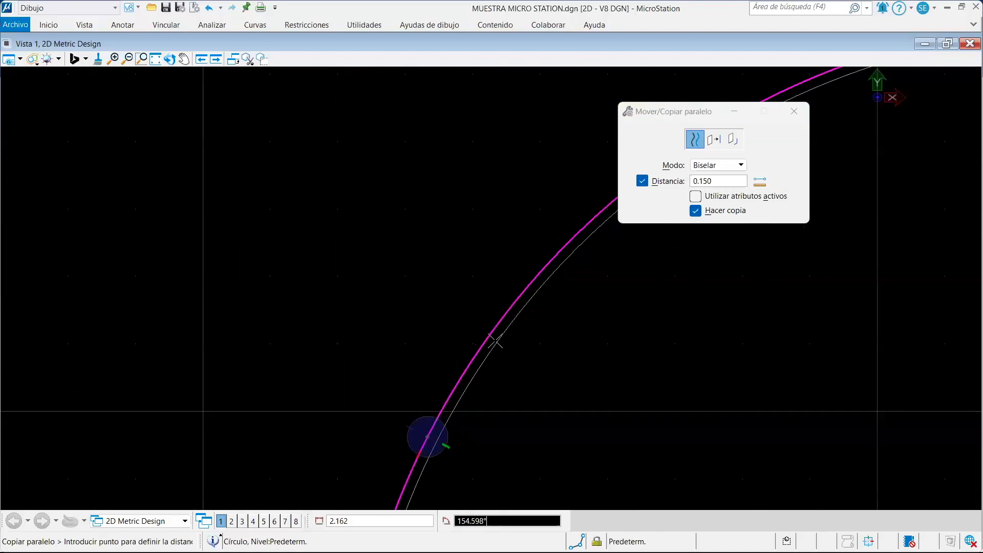
scroll(382, 321, "down", 5)
scroll(420, 370, "down", 3)
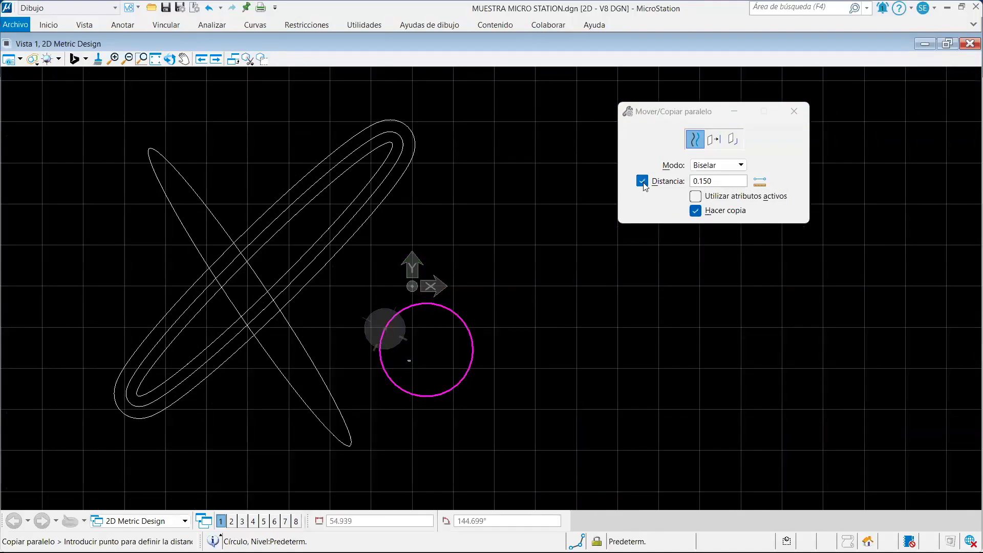
Disable Distancia and place a parallel copy outside the circle, using an AccuDraw distance of 15 from the picked edge point
left_click(357, 342)
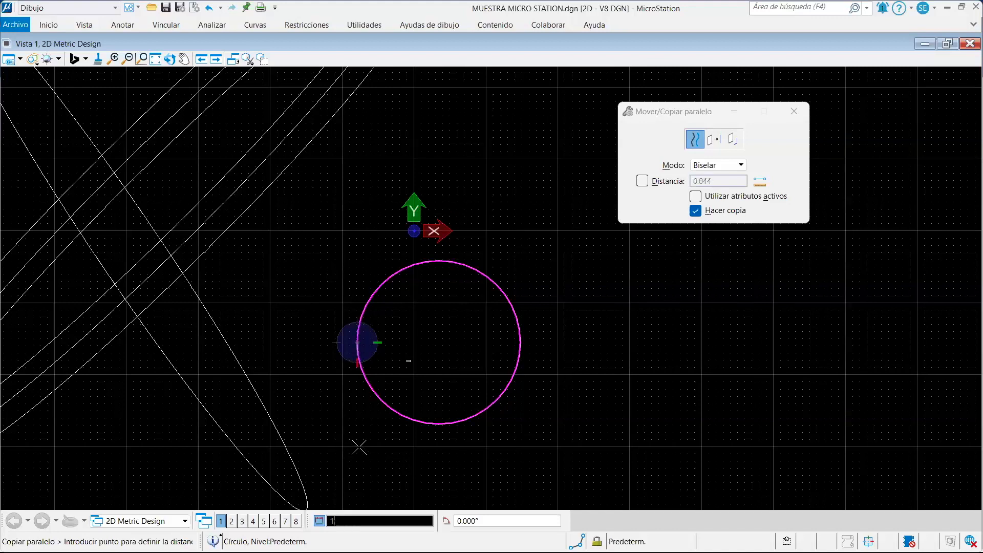
type("15")
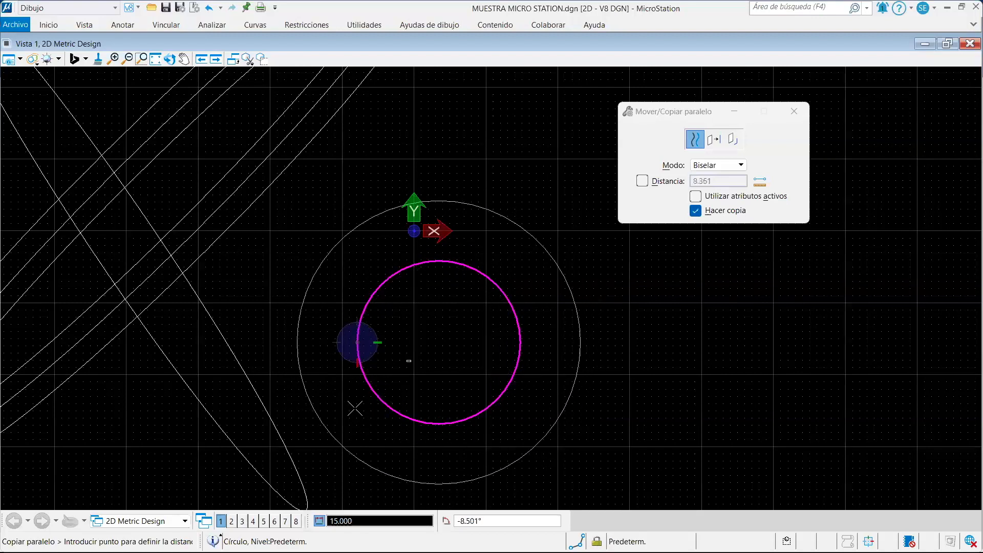
scroll(355, 408, "down", 1)
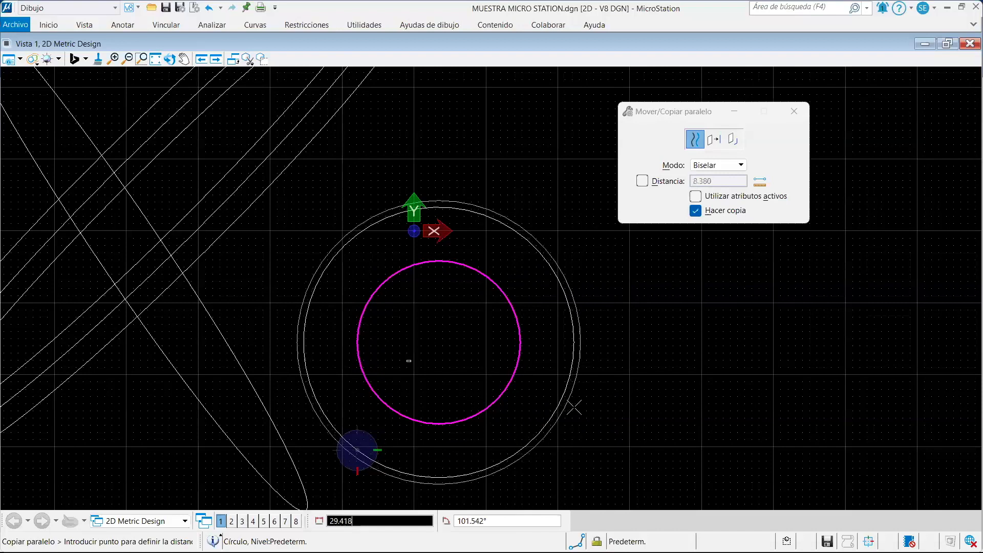
scroll(664, 361, "down", 2)
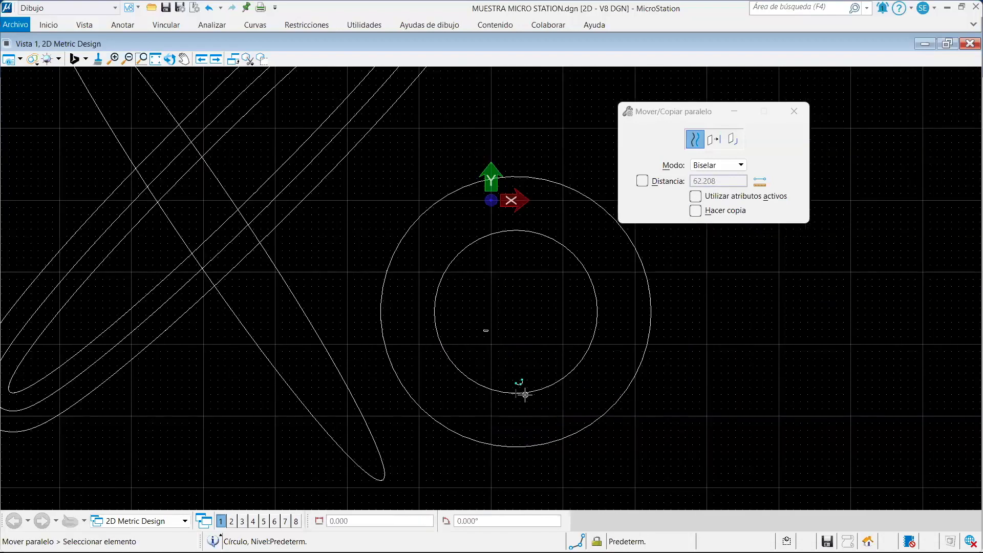
Disable Hacer copia and move the inner circle's outline in parallel several times, ending slightly outside its original outline
left_click(524, 394)
right_click(524, 393)
left_click(457, 370)
left_click(481, 355)
left_click(506, 368)
left_click(510, 394)
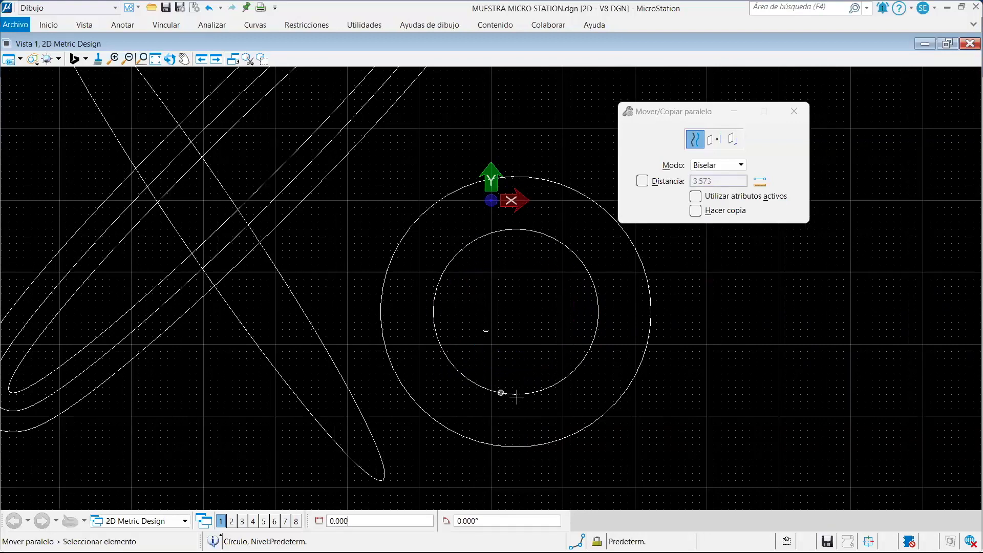
scroll(564, 325, "down", 5)
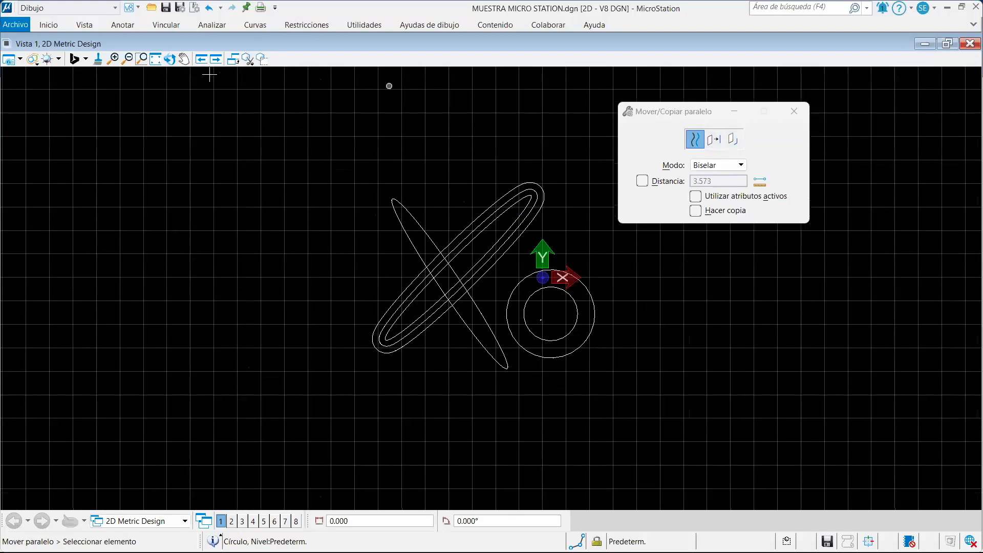
Align the outer circle to the inner circle's top edge using Alinear bordes with alignment Superior
left_click(50, 25)
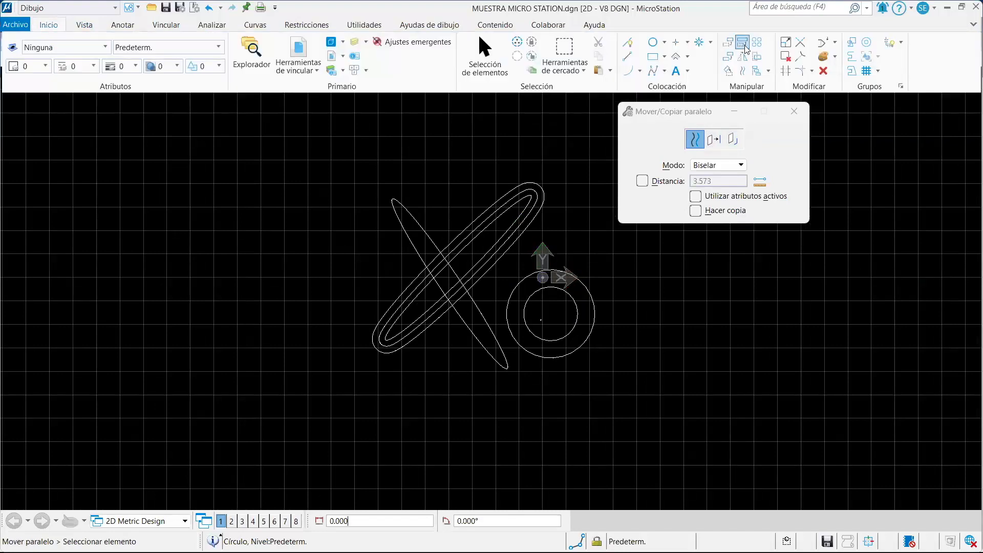
left_click(757, 74)
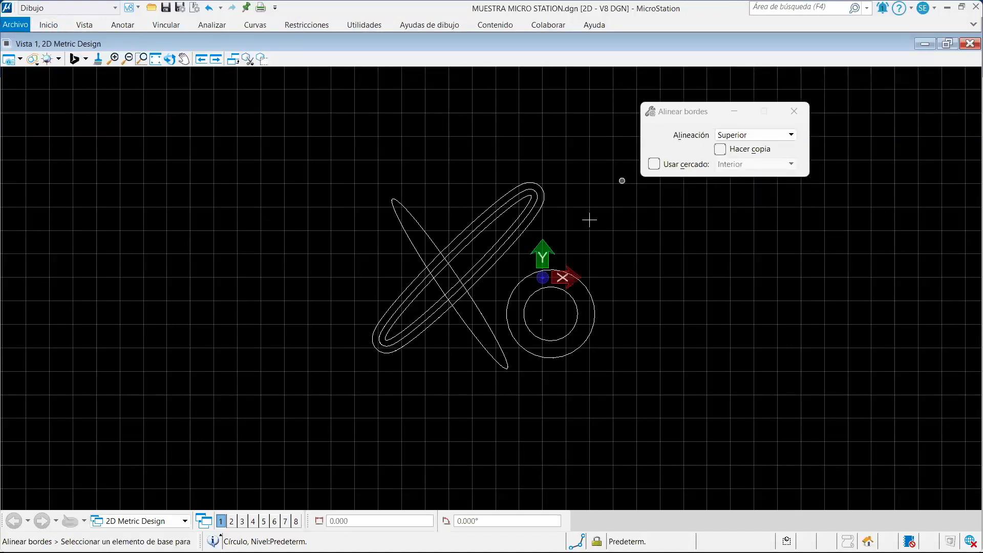
left_click(535, 293)
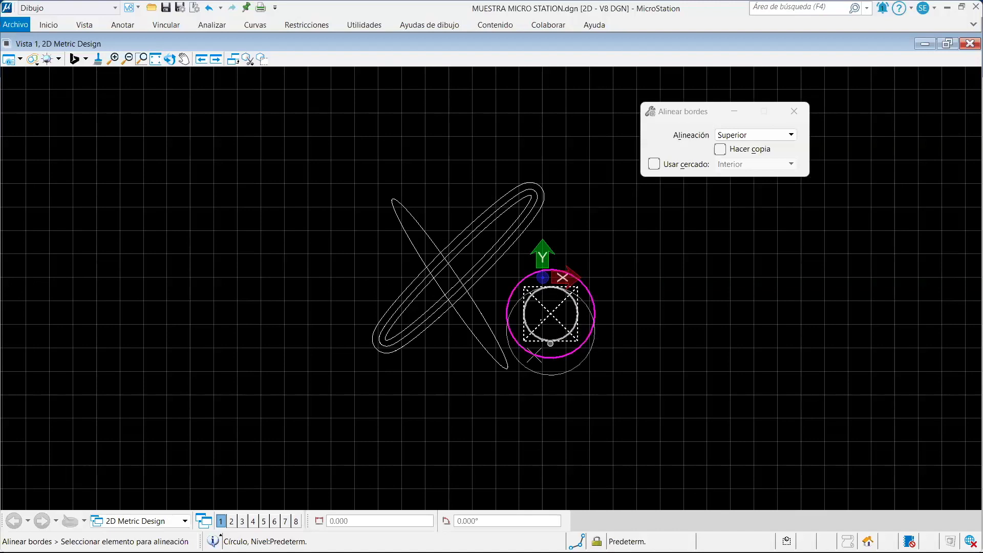
scroll(522, 340, "up", 5)
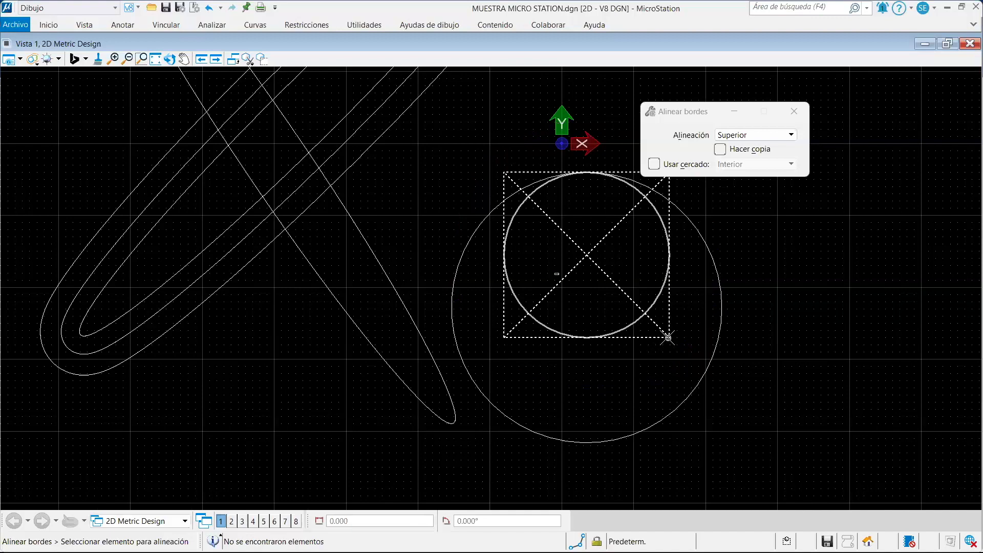
scroll(647, 320, "down", 5)
scroll(660, 283, "up", 2)
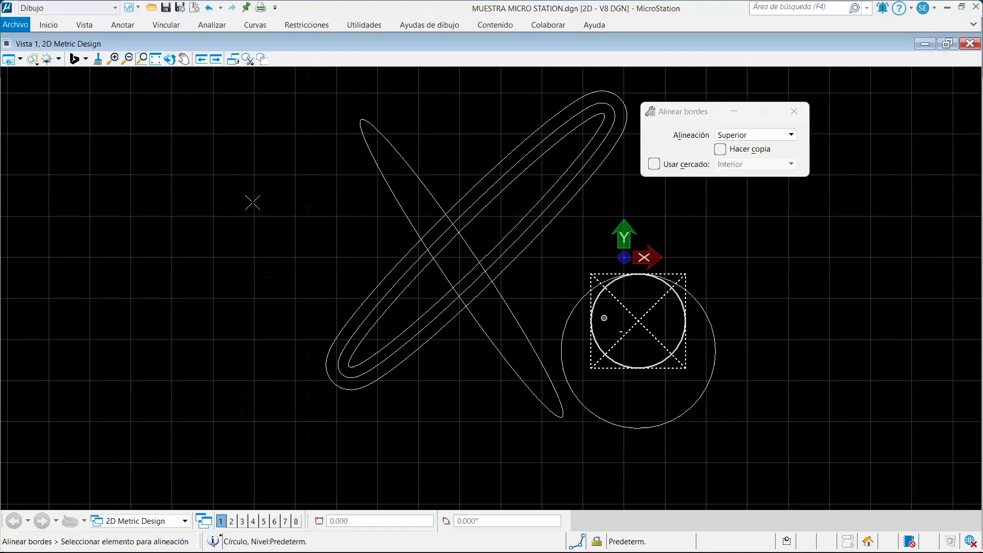
Restart Mover paralelo without copying and offset the ellipse slanting down to the right outward into a wider outline
left_click(47, 26)
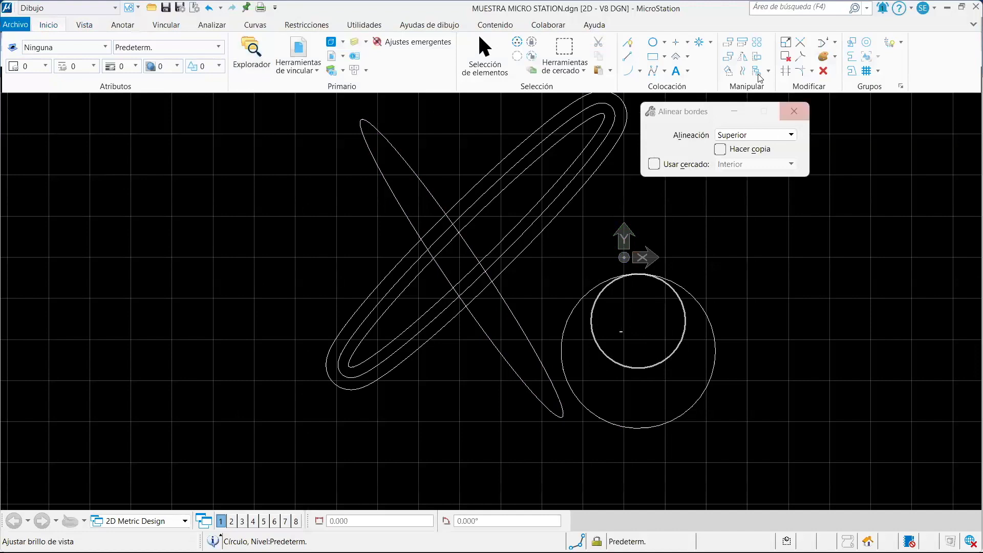
left_click(742, 71)
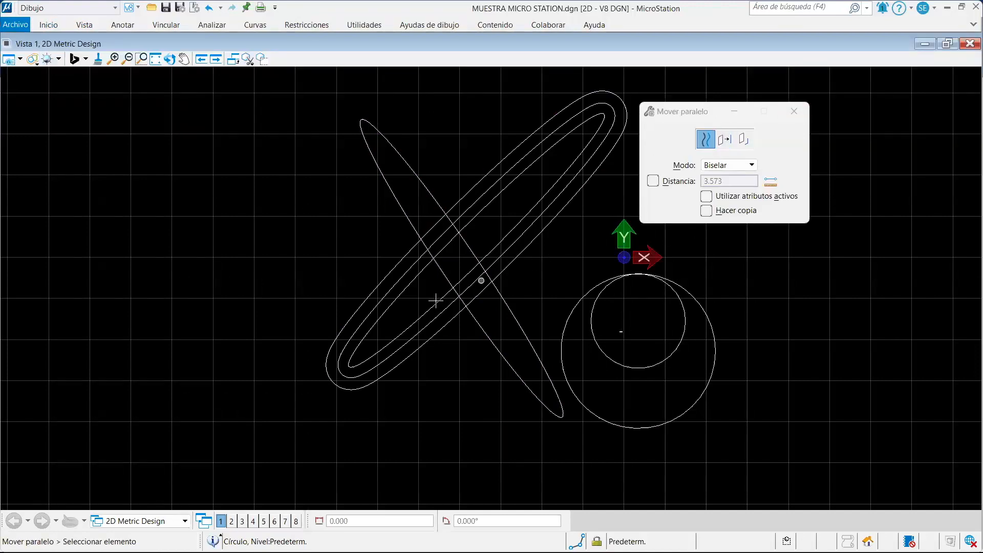
scroll(456, 351, "down", 1)
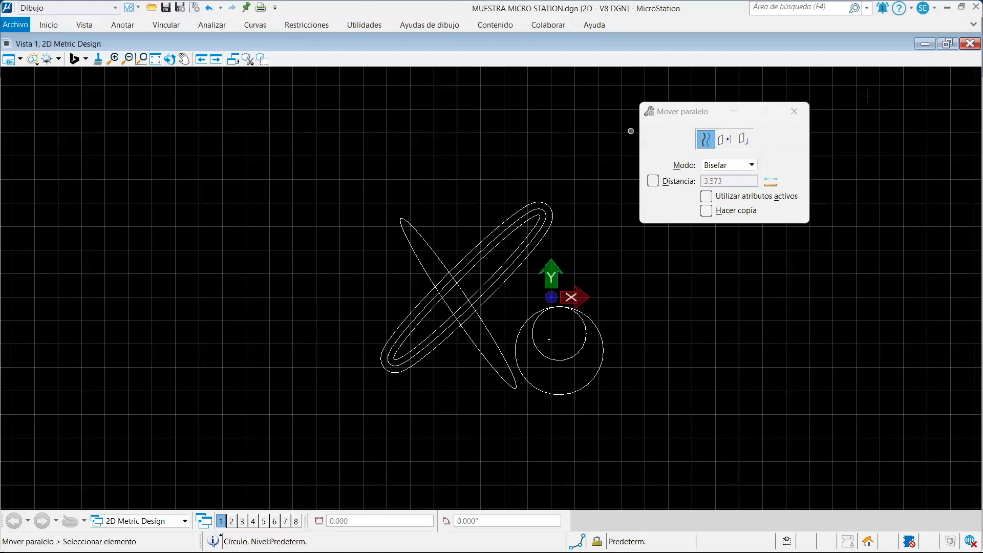
scroll(419, 265, "up", 2)
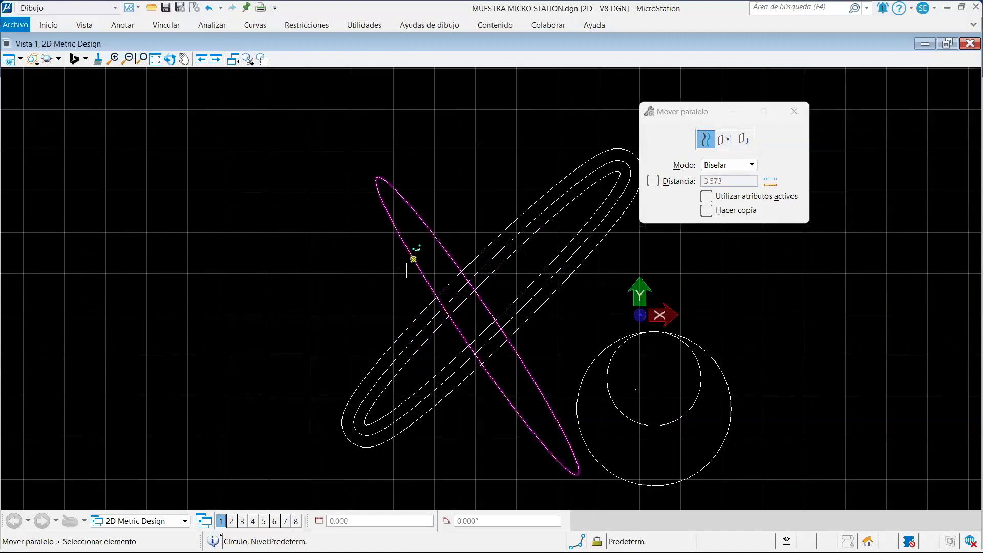
left_click(405, 271)
left_click(398, 275)
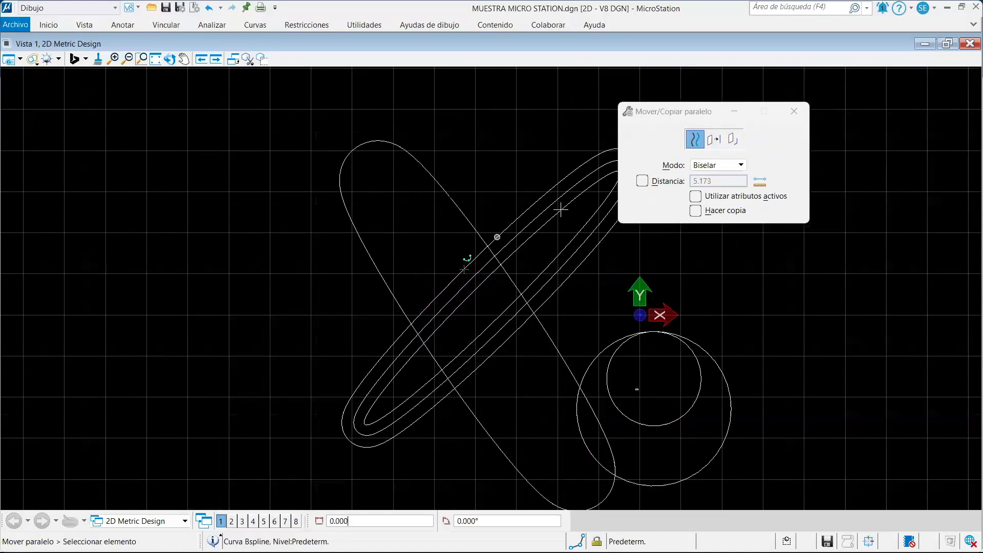
Enable Hacer copia and place two parallel copies inside the widened ellipse, plus one outside it with mode Original
left_click(695, 210)
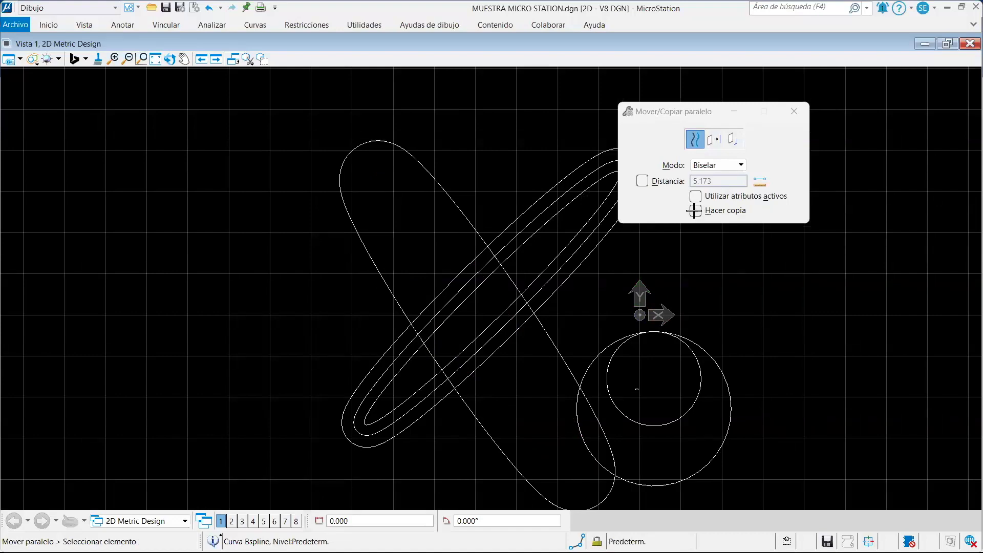
left_click(379, 268)
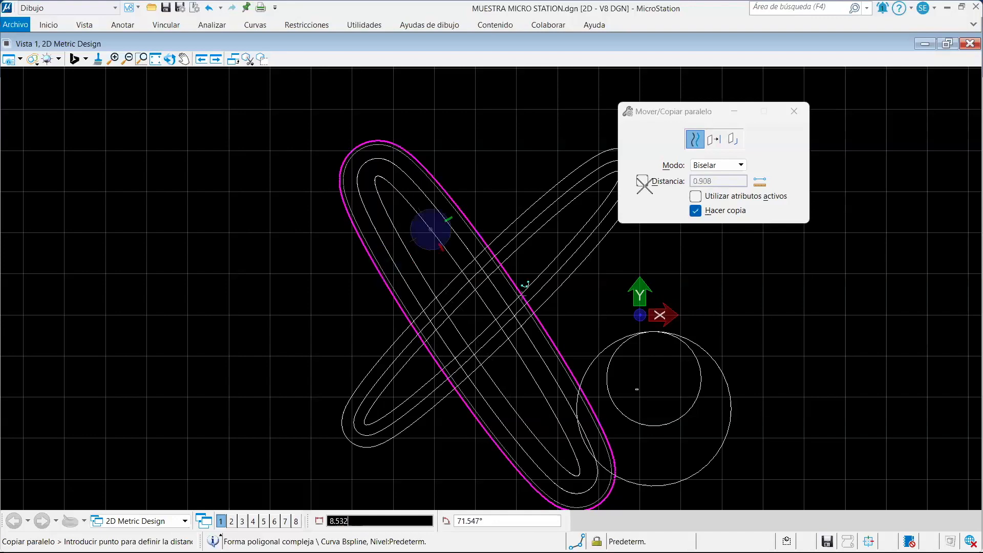
left_click(724, 169)
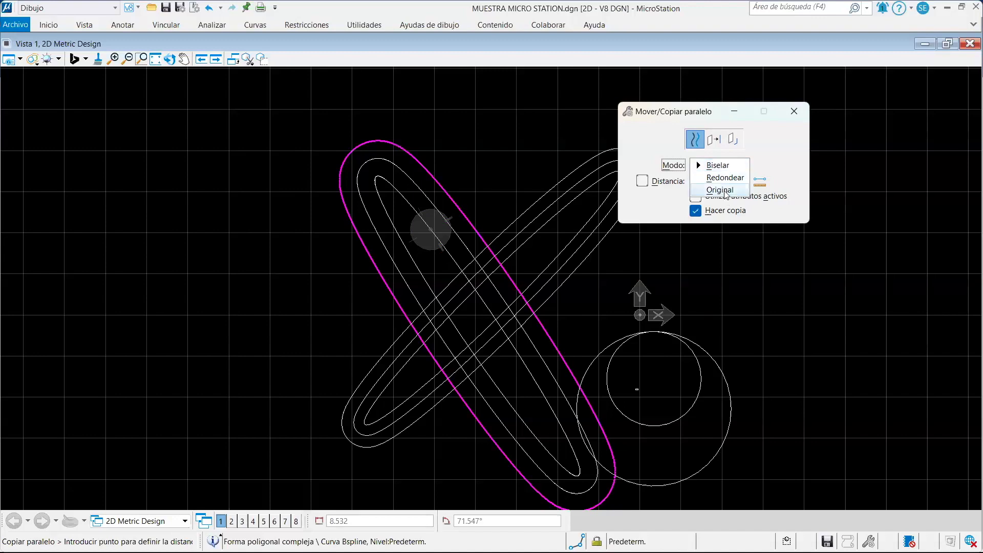
left_click(728, 189)
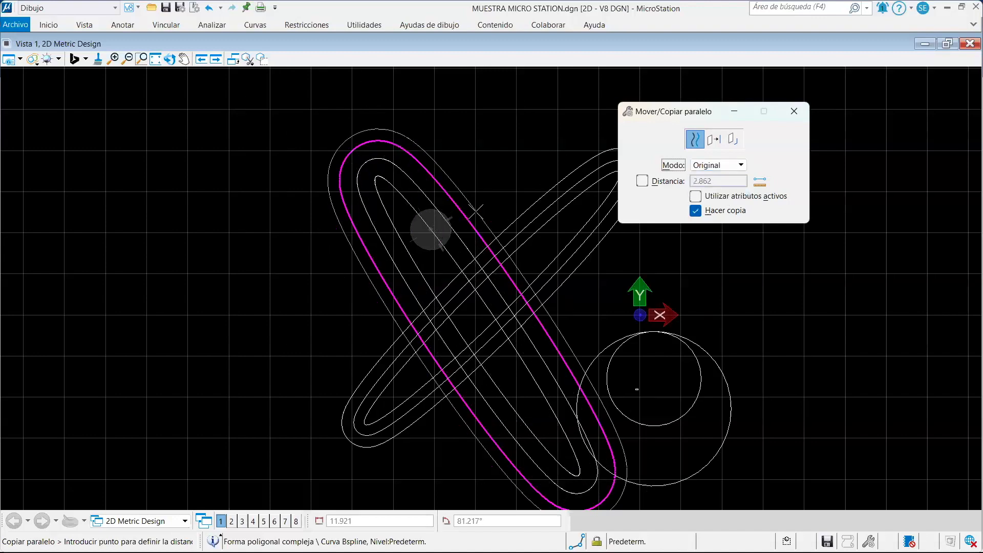
Switch to copying a single segment and place a parallel copy of the widened ellipse's left-hand segment just inside it
left_click(714, 139)
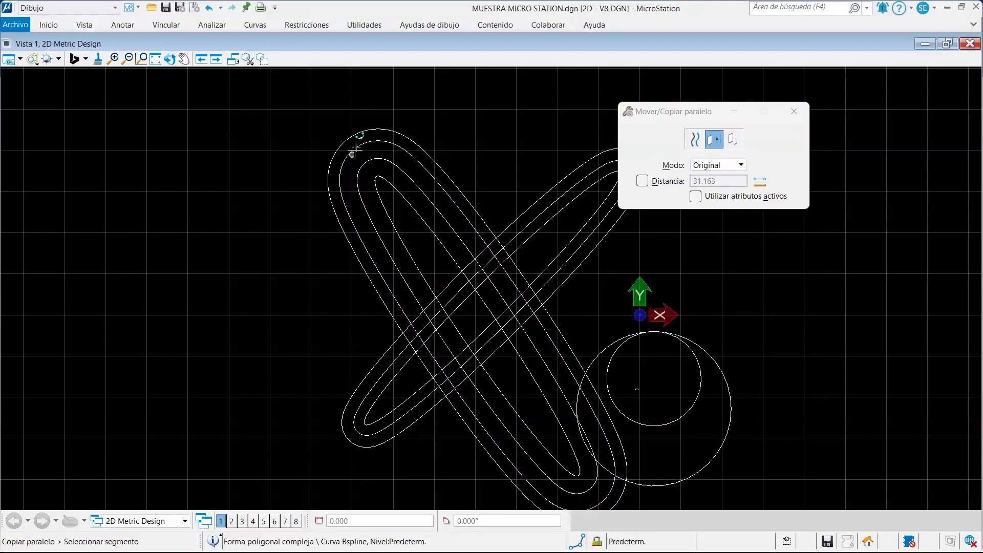
left_click(353, 149)
scroll(360, 171, "up", 2)
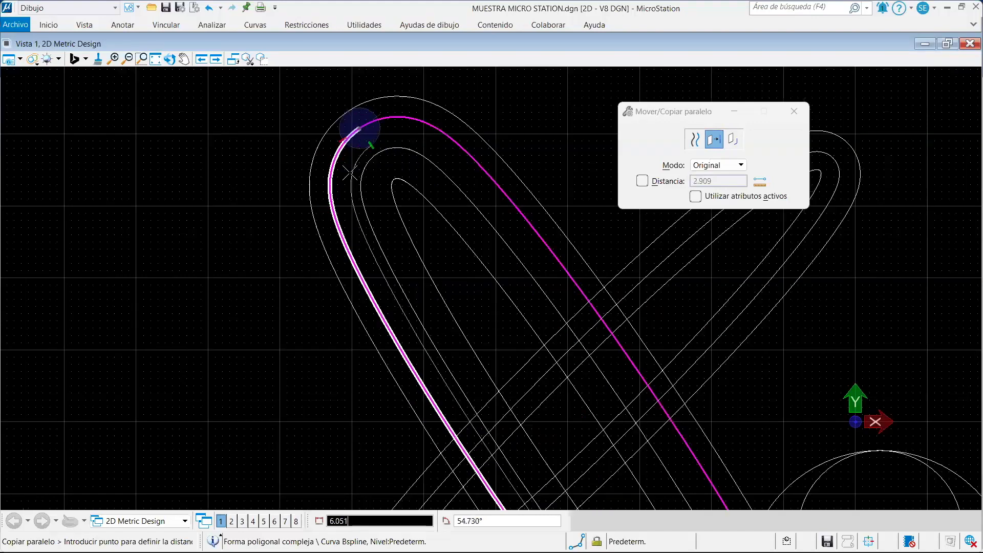
scroll(353, 174, "down", 2)
scroll(348, 179, "up", 3)
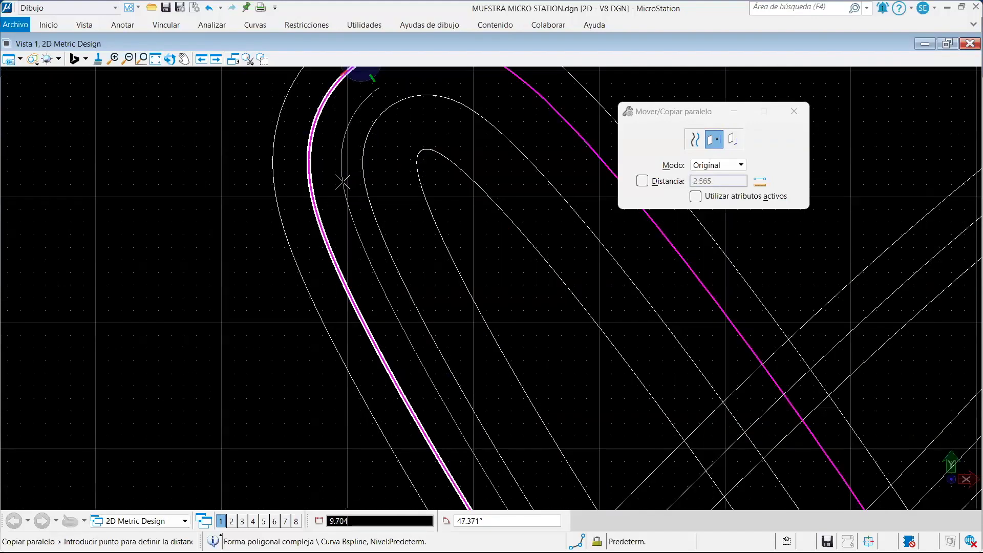
scroll(342, 182, "down", 2)
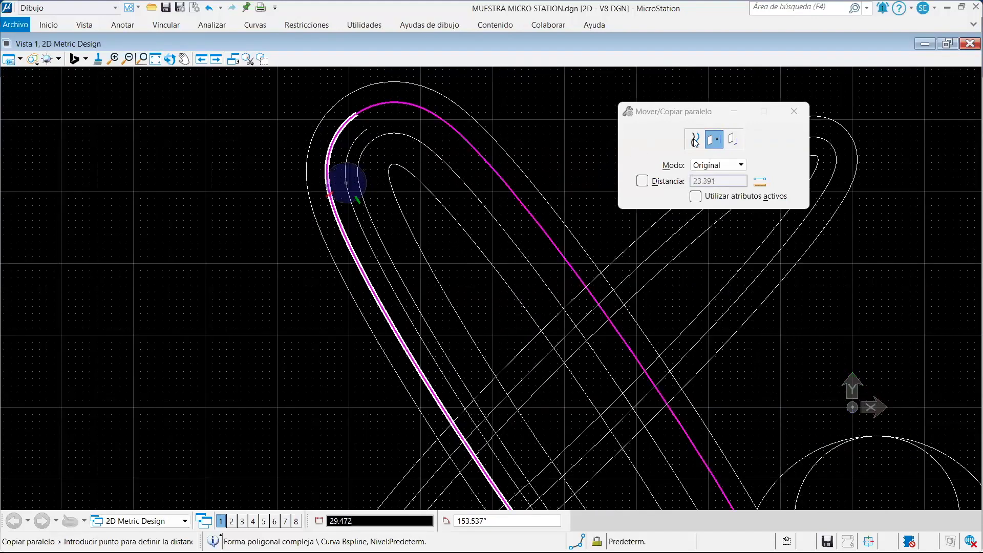
Switch parallel copying to a portion between two points and define the widened ellipse's upper-left end arc as that portion
left_click(732, 140)
scroll(368, 151, "up", 5)
left_click(367, 150)
scroll(388, 135, "down", 2)
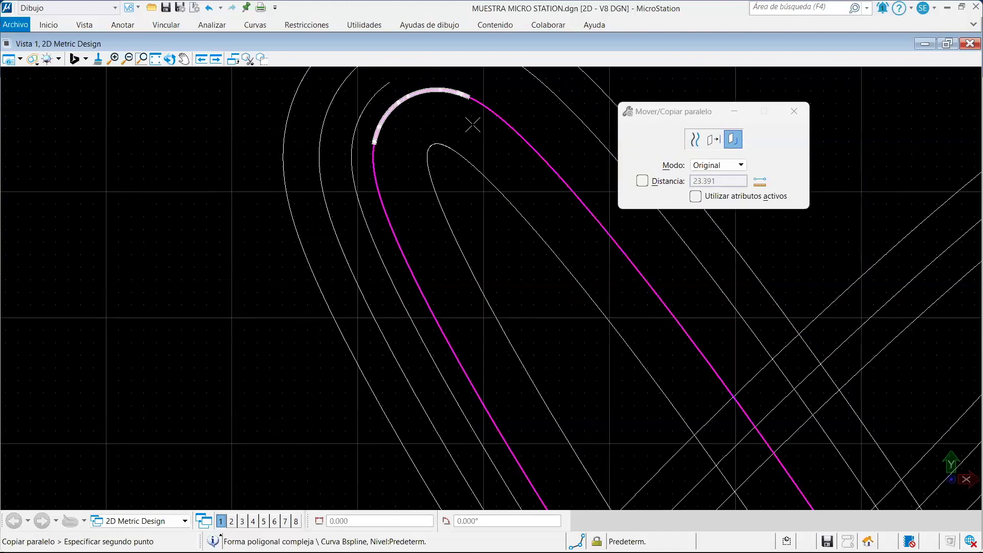
left_click(433, 110)
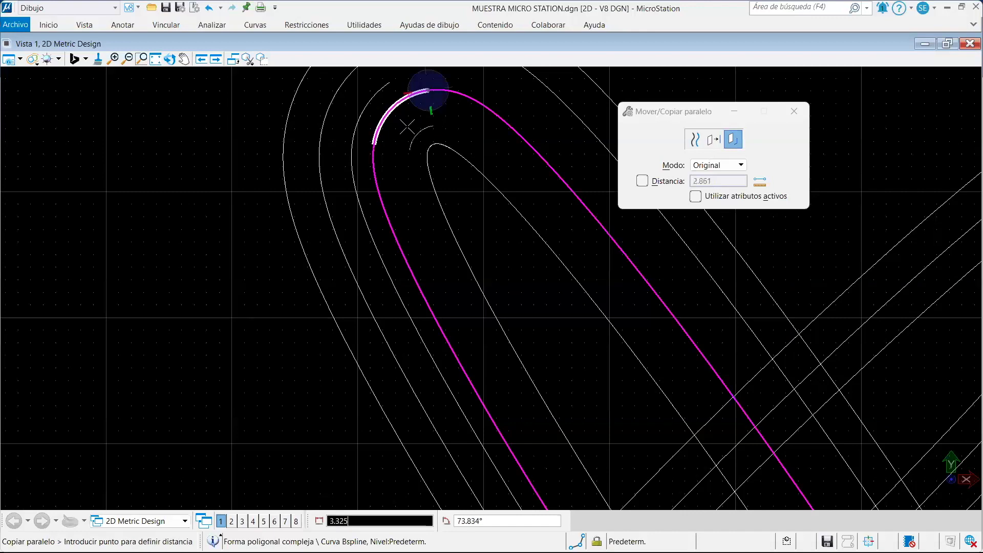
Place a series of parallel copies of the arc inward, continuing past the tip of the innermost ellipse
scroll(402, 125, "up", 3)
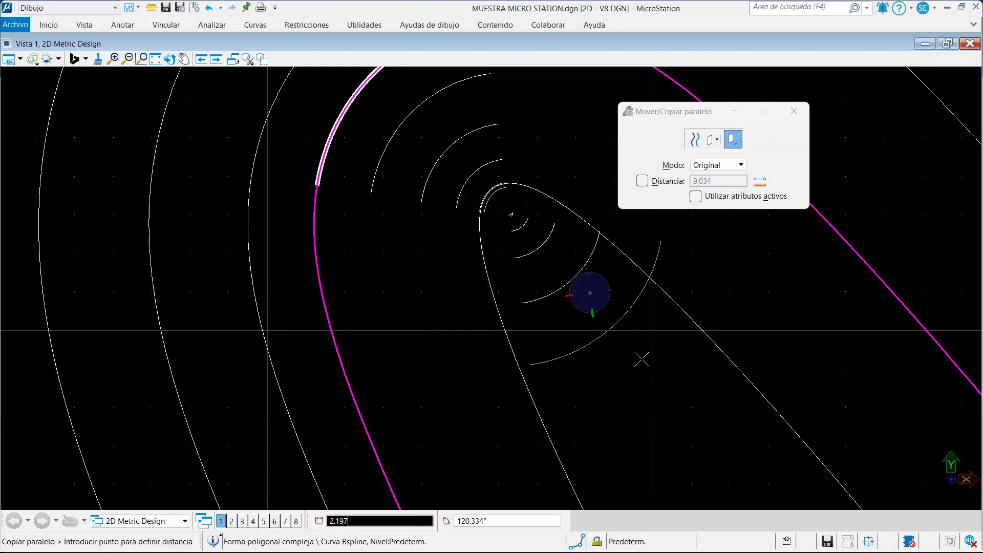
scroll(661, 379, "down", 5)
scroll(652, 382, "up", 3)
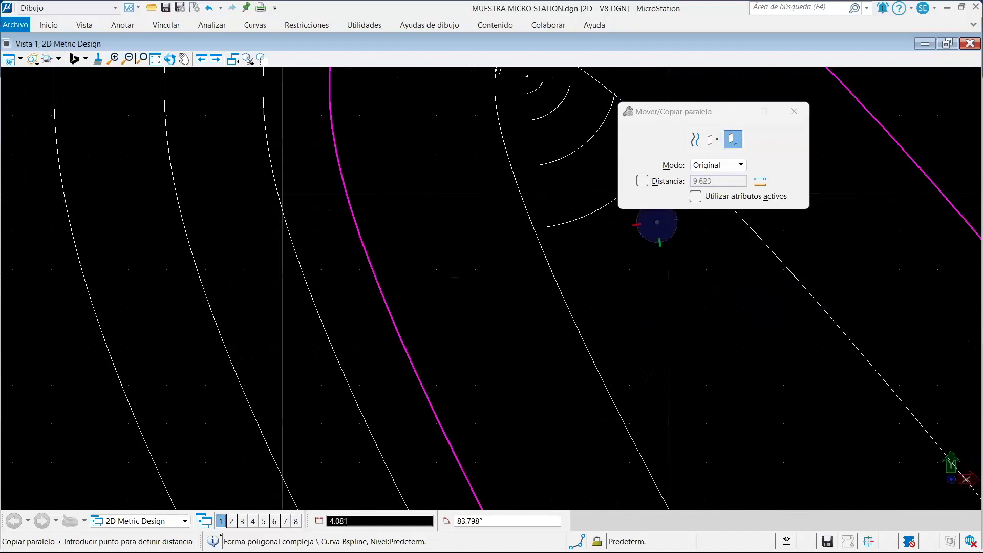
scroll(590, 307, "down", 3)
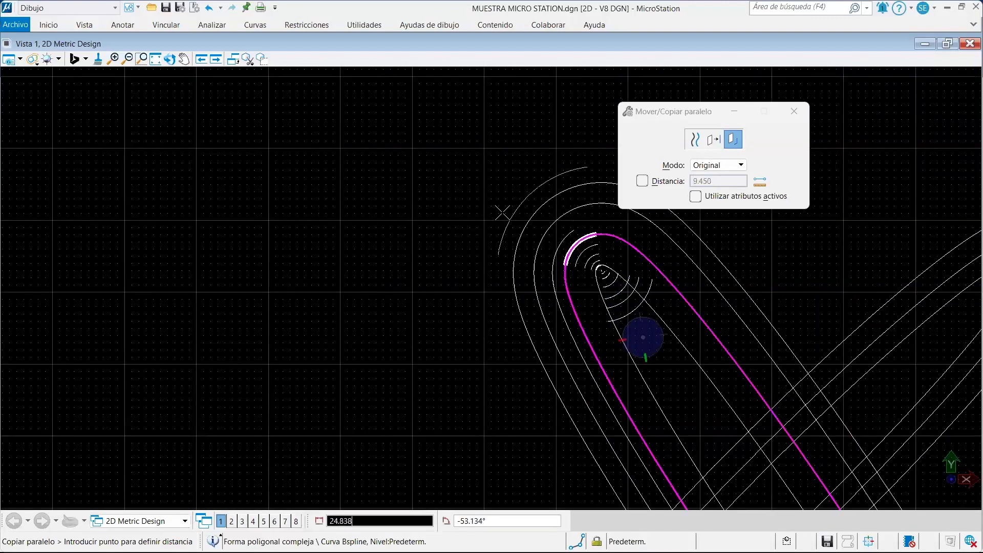
Place several parallel copies of the same arc outward, between and beyond the outer ellipse outlines
scroll(539, 331, "down", 5)
scroll(539, 331, "up", 5)
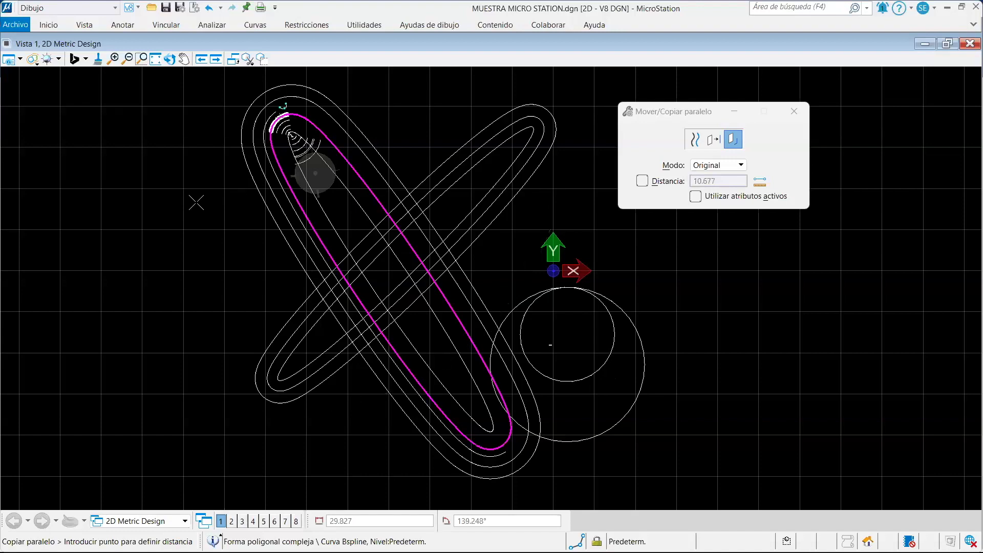
scroll(237, 119, "up", 3)
scroll(332, 152, "down", 2)
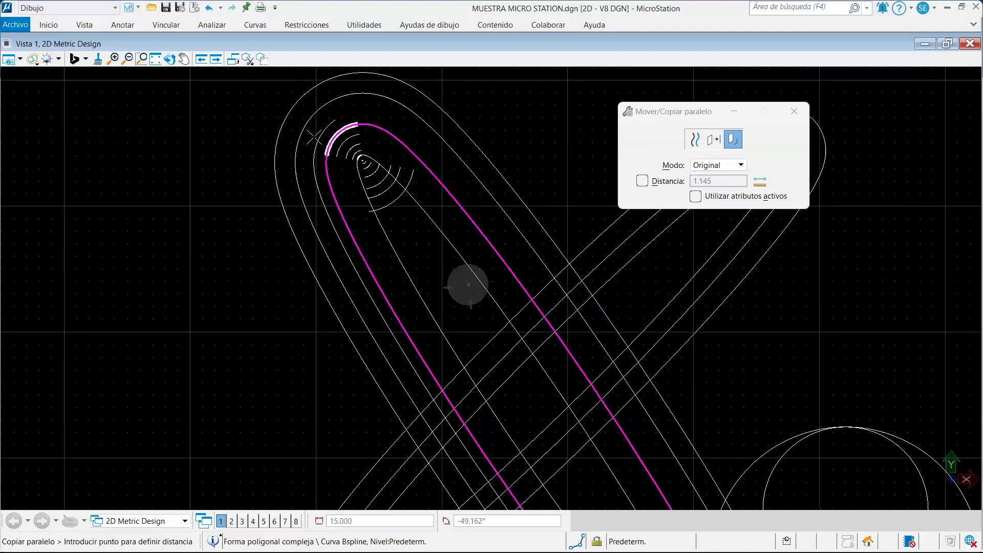
scroll(308, 141, "up", 5)
left_click(264, 135)
scroll(261, 136, "down", 3)
scroll(252, 137, "down", 2)
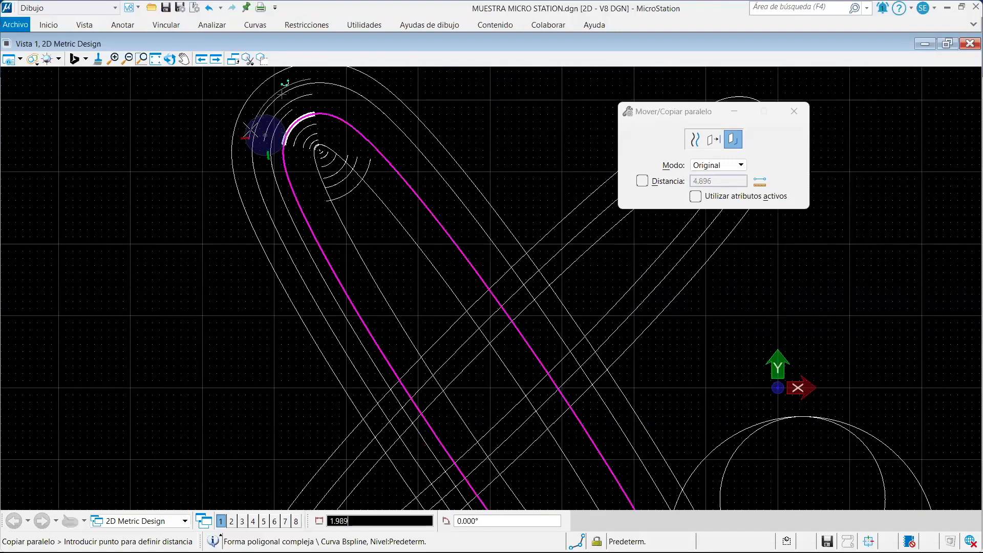
middle_click_drag(191, 125, 279, 185)
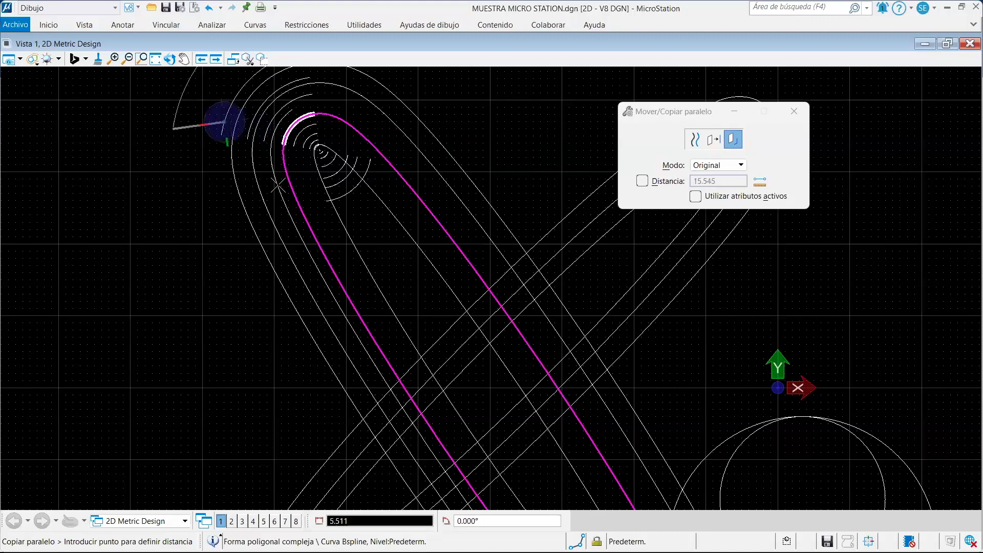
left_click(279, 185)
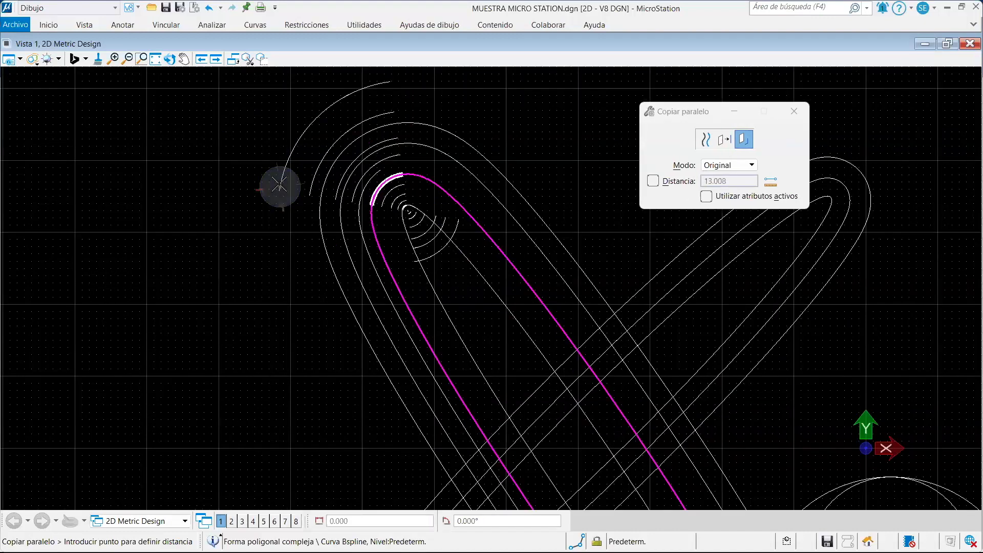